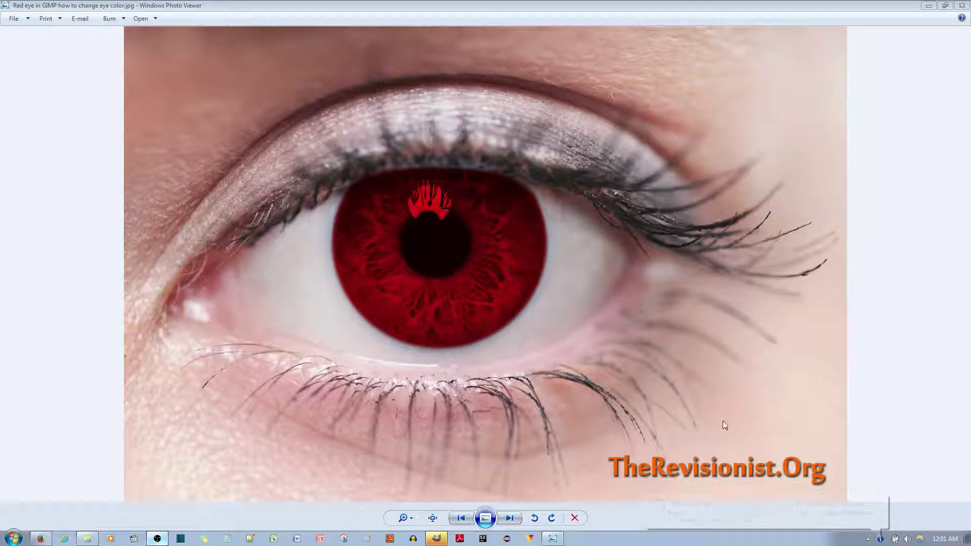
Close the red-eye example picture in Windows Photo Viewer so GIMP is showing.
left_click(962, 5)
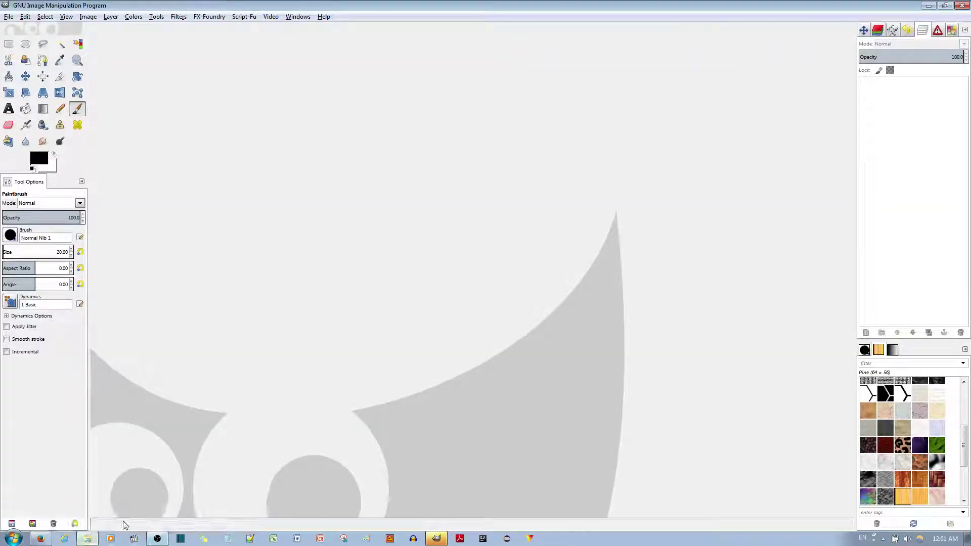
Open eye-03.jpg in GIMP, duplicate its layer, and add an alpha channel to the copy.
left_click(87, 538)
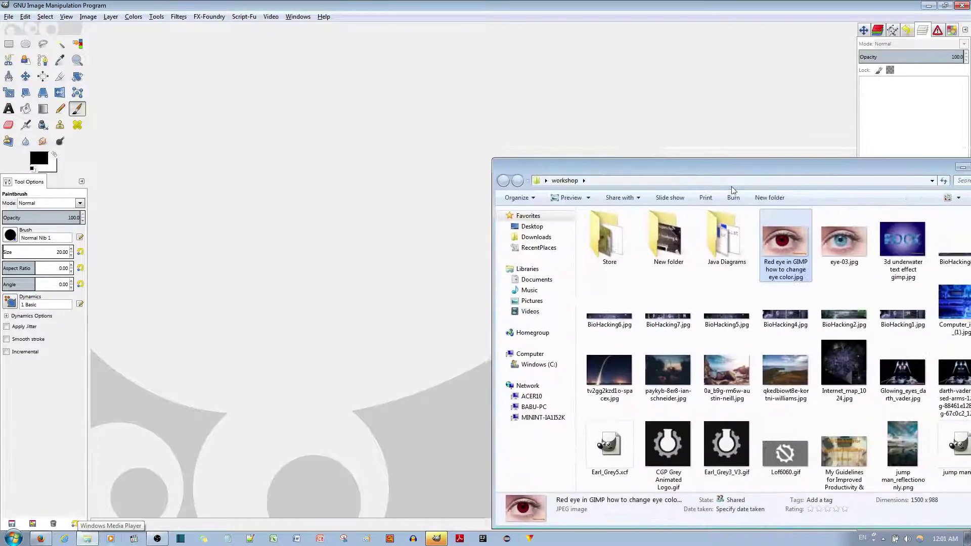
left_click_drag(843, 240, 440, 281)
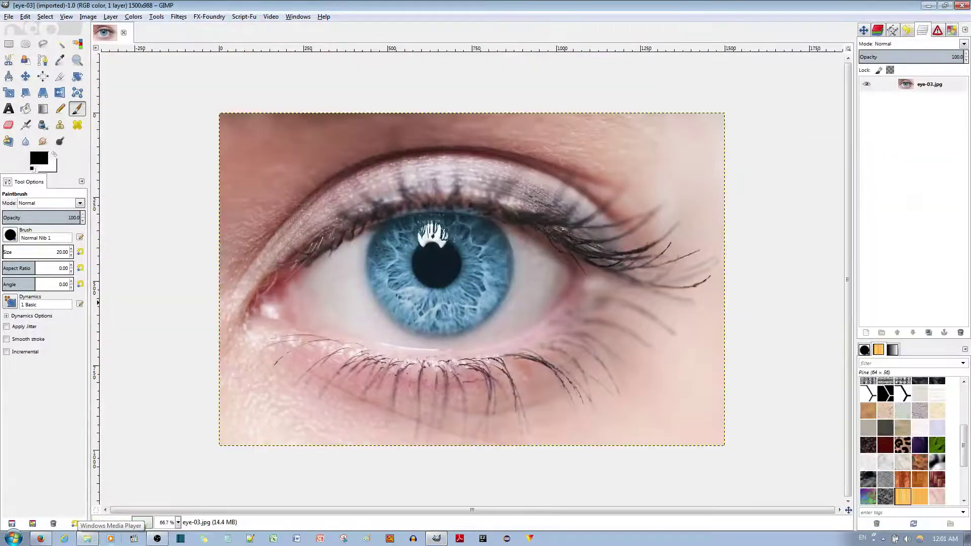
left_click(908, 89)
left_click(928, 333)
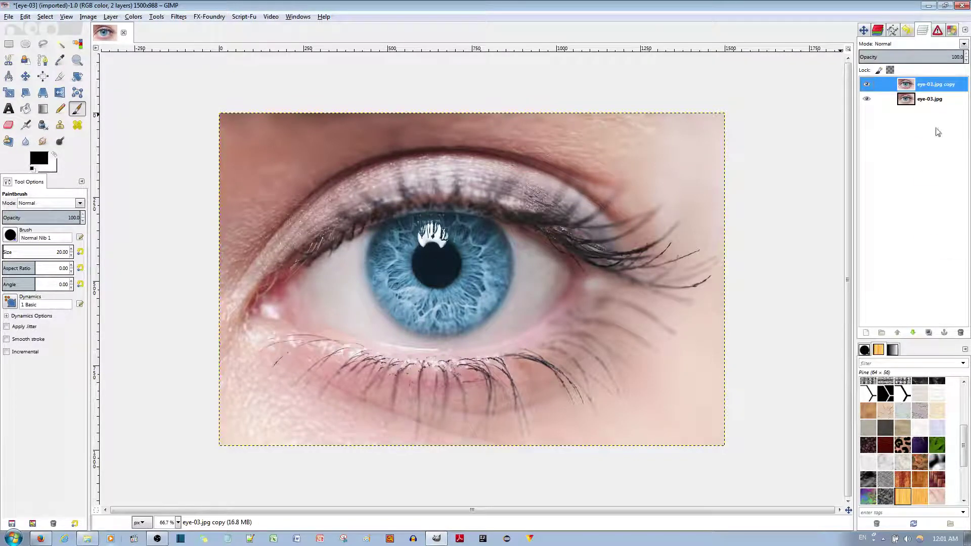
right_click(910, 88)
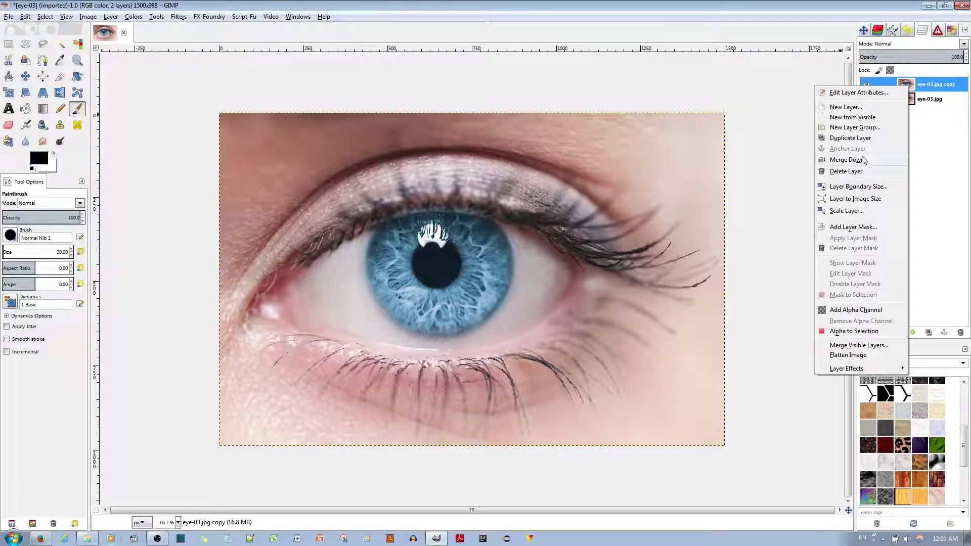
left_click(854, 312)
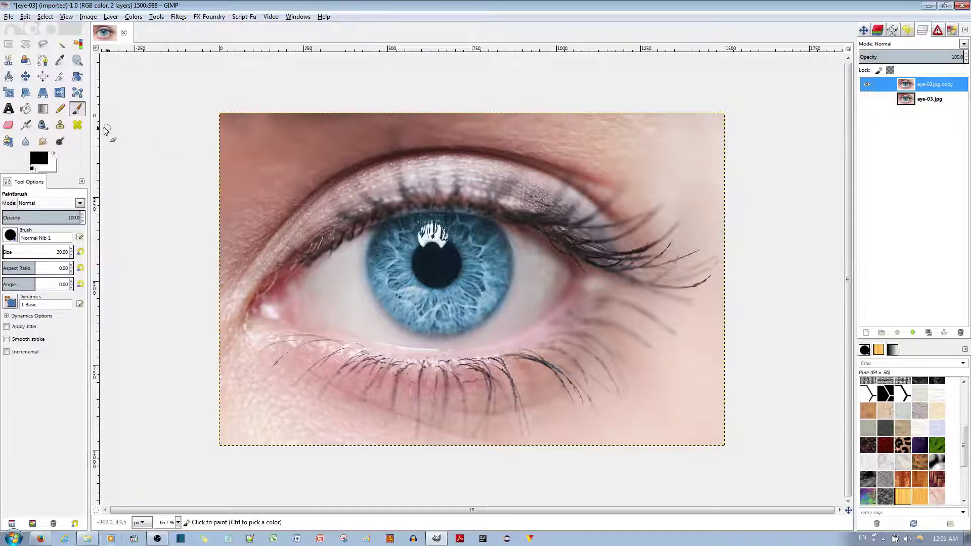
Draw an elliptical selection over the iris and stretch its sides toward the iris edge.
left_click(24, 47)
left_click_drag(373, 205, 506, 341)
scroll(413, 273, "up", 2)
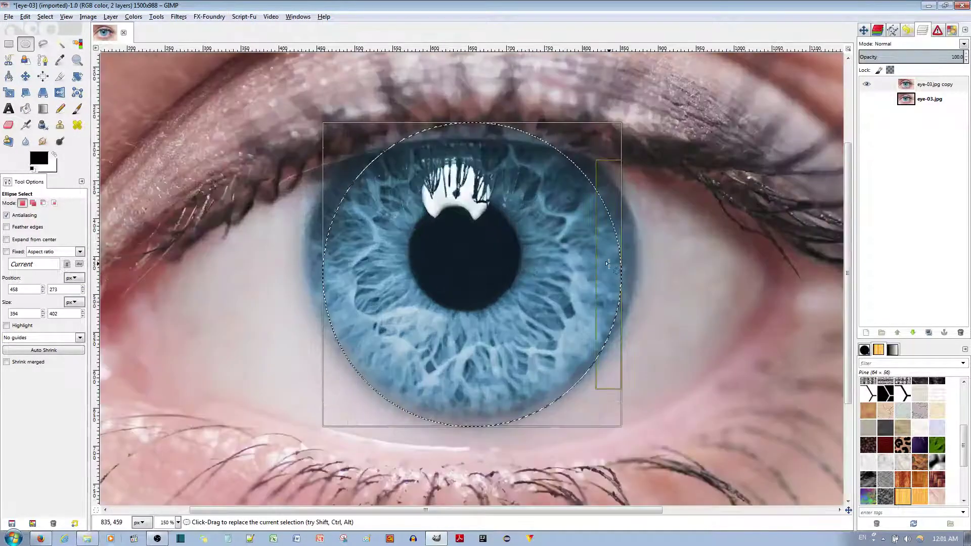
left_click_drag(618, 243, 640, 245)
left_click_drag(509, 157, 509, 129)
left_click_drag(334, 228, 319, 227)
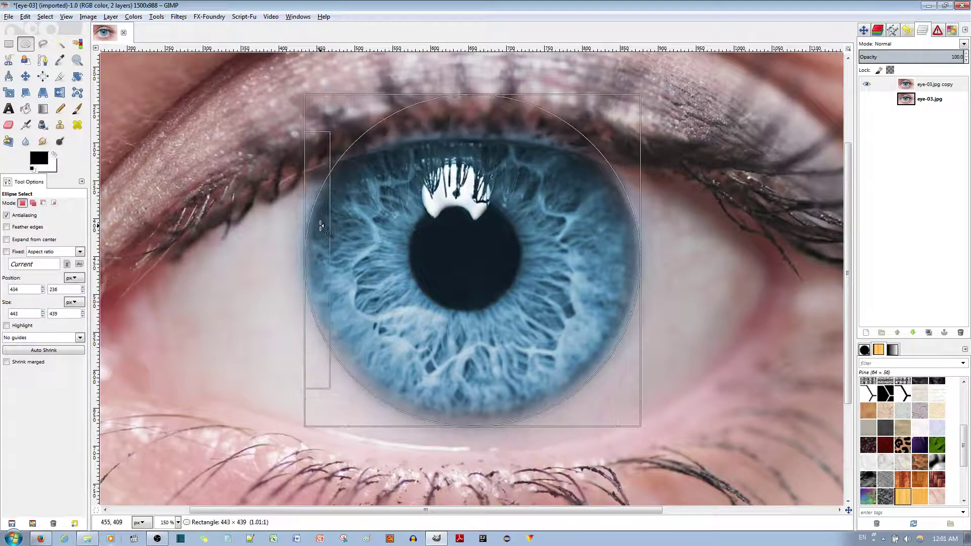
left_click_drag(474, 413, 474, 406)
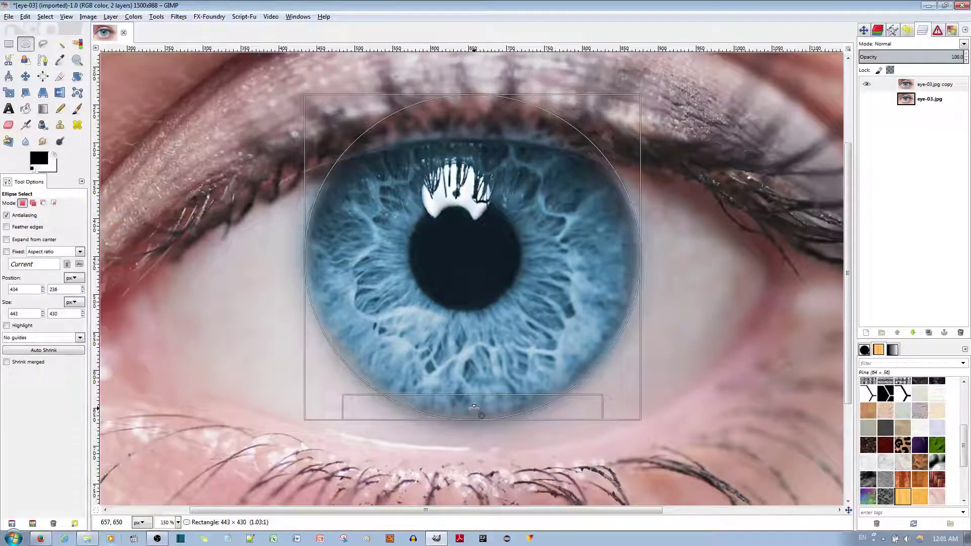
left_click_drag(622, 260, 618, 260)
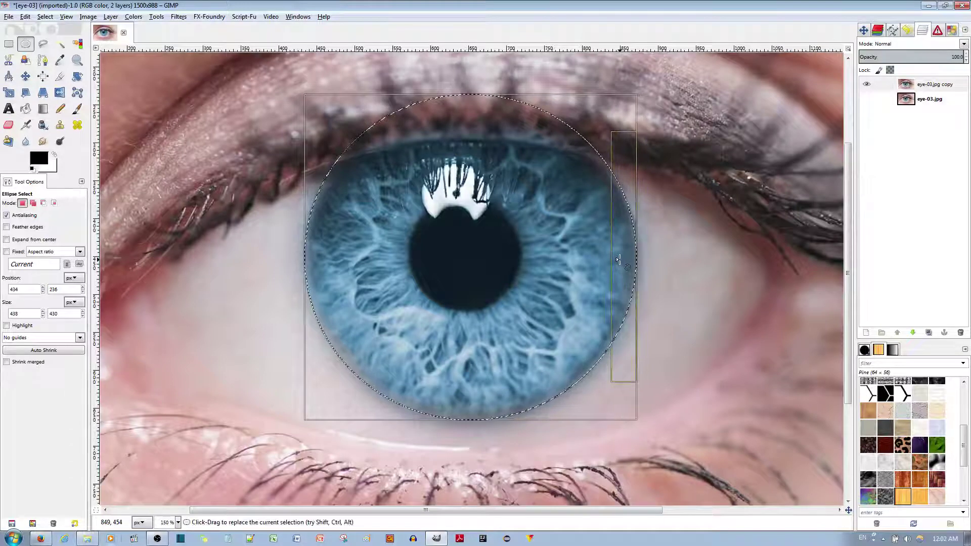
Fine-tune the ellipse's edges until it fits the iris at 443 × 418 px.
left_click_drag(458, 113, 458, 118)
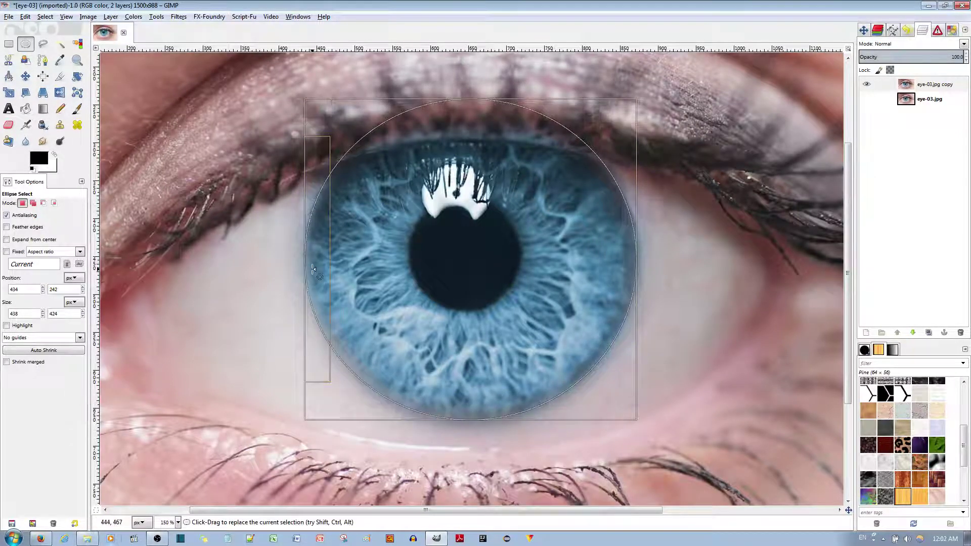
left_click_drag(305, 278, 309, 278)
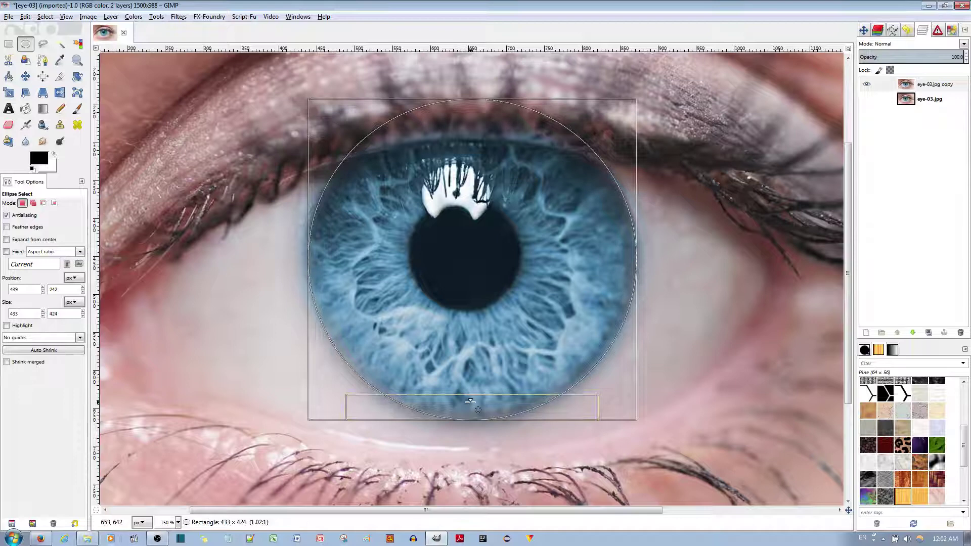
left_click_drag(466, 413, 466, 409)
left_click_drag(631, 285, 630, 284)
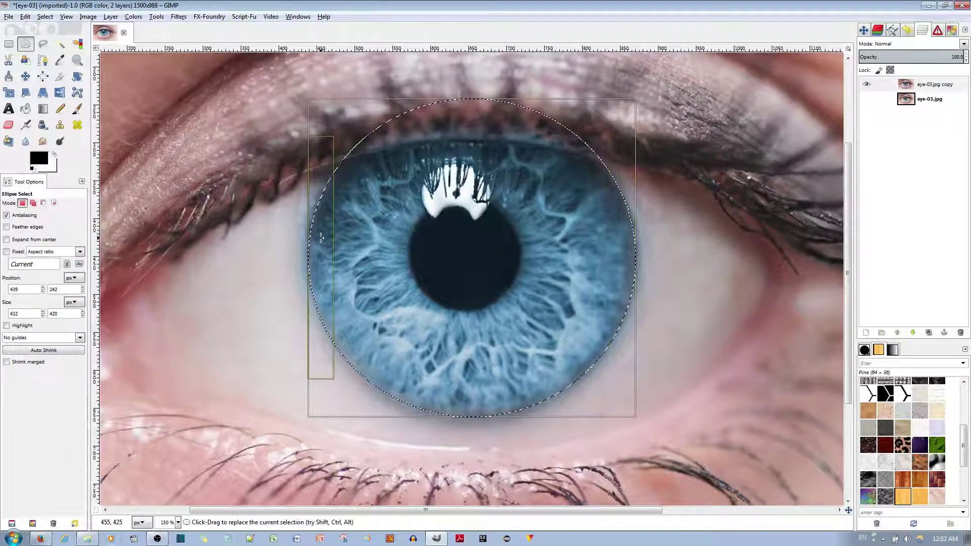
left_click_drag(321, 238, 317, 239)
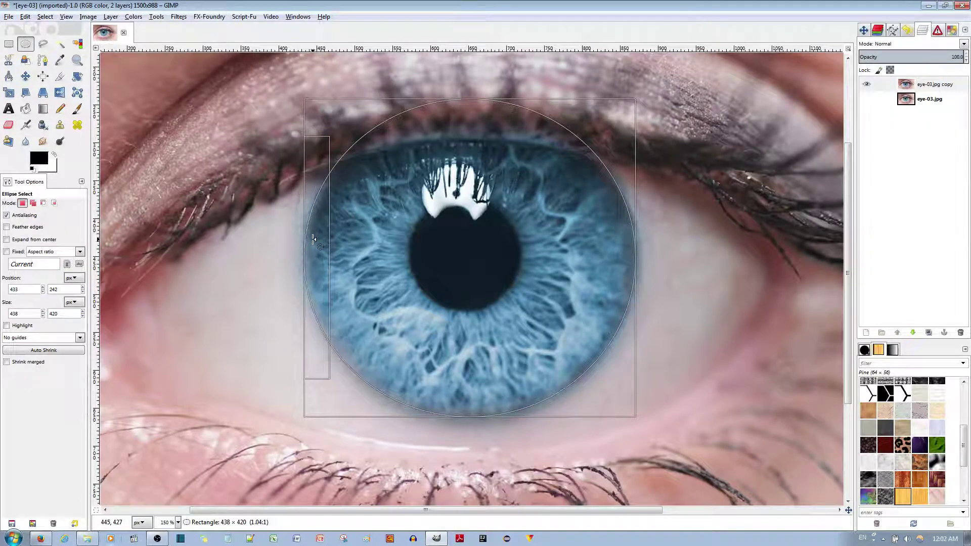
left_click_drag(311, 239, 313, 238)
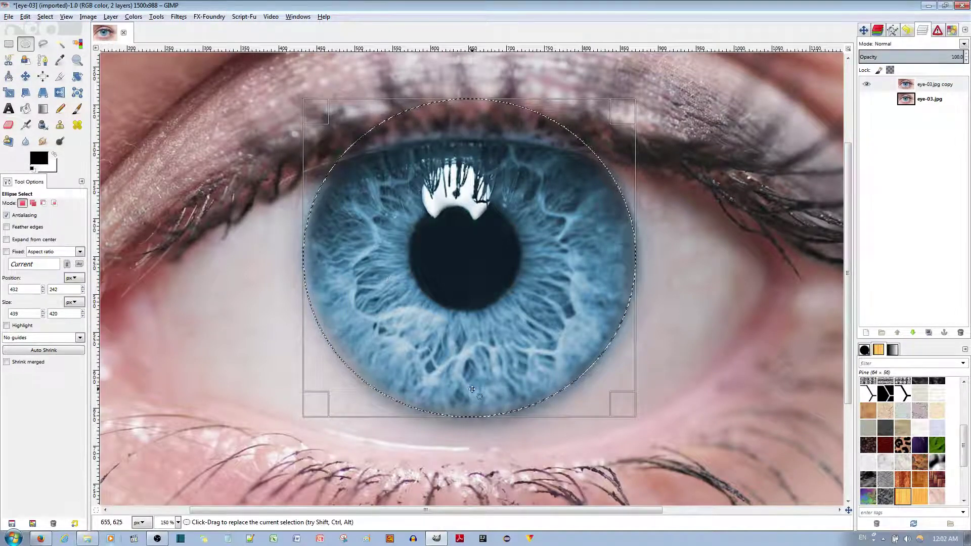
left_click_drag(487, 419, 487, 417)
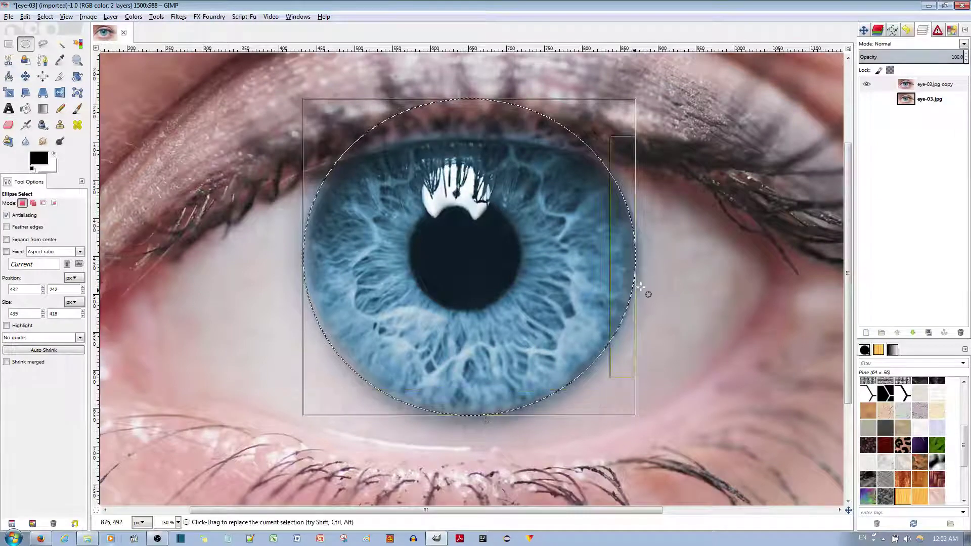
left_click_drag(623, 276, 626, 275)
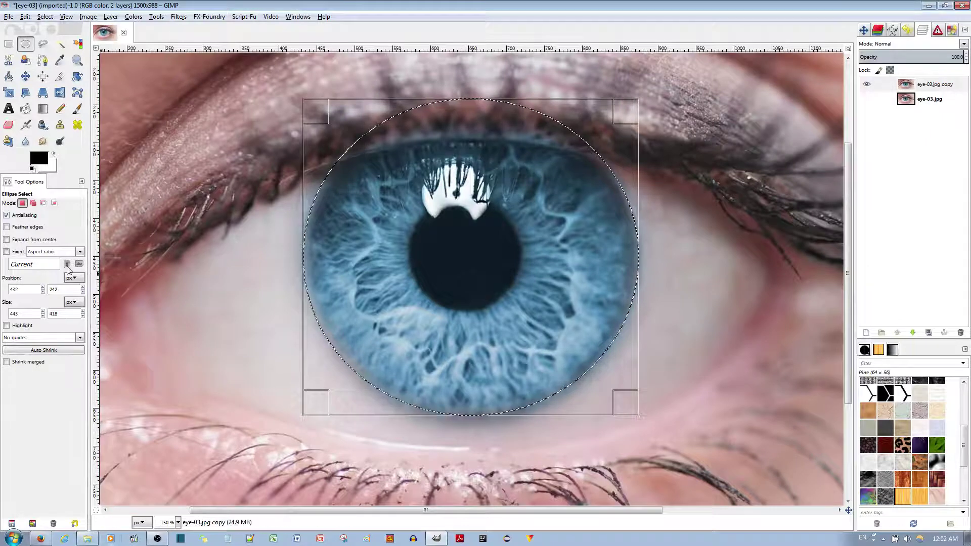
Enable feathered edges with radius 22 and commit the iris selection.
left_click(6, 227)
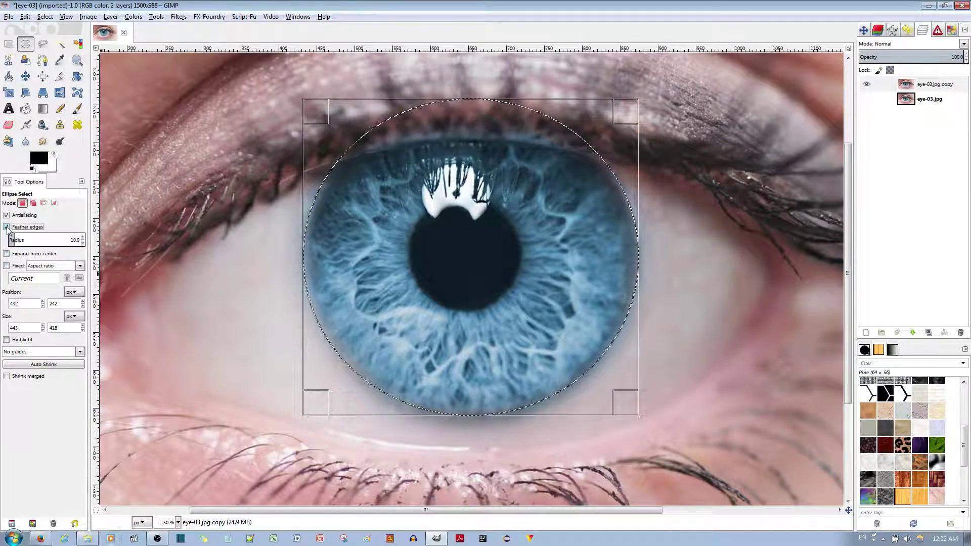
left_click(84, 238)
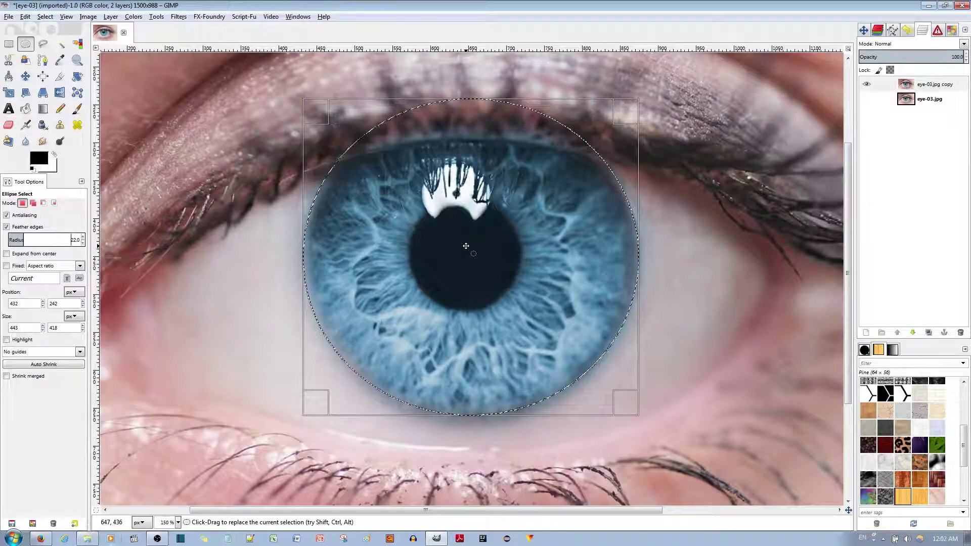
left_click(466, 245)
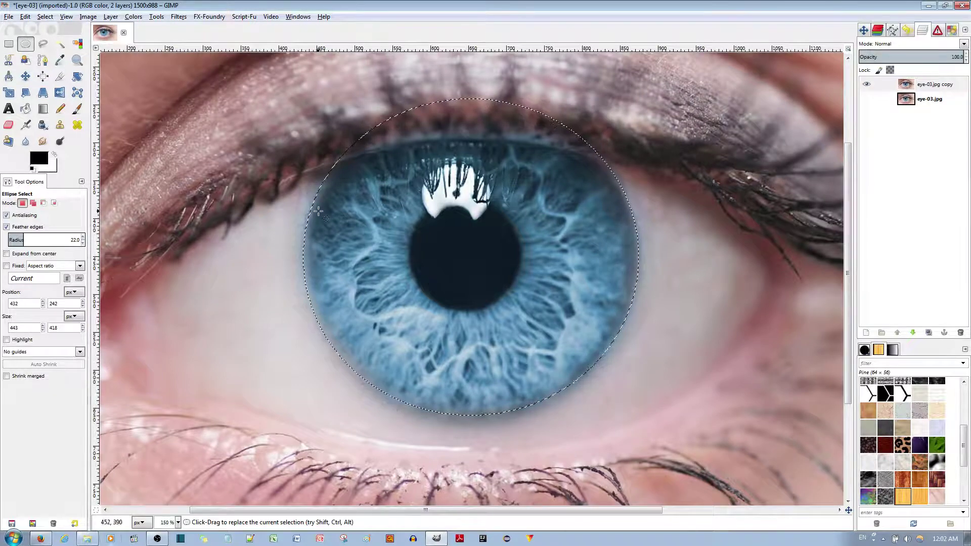
Invert the selection and delete everything outside the iris on the copy layer.
key("alt+s")
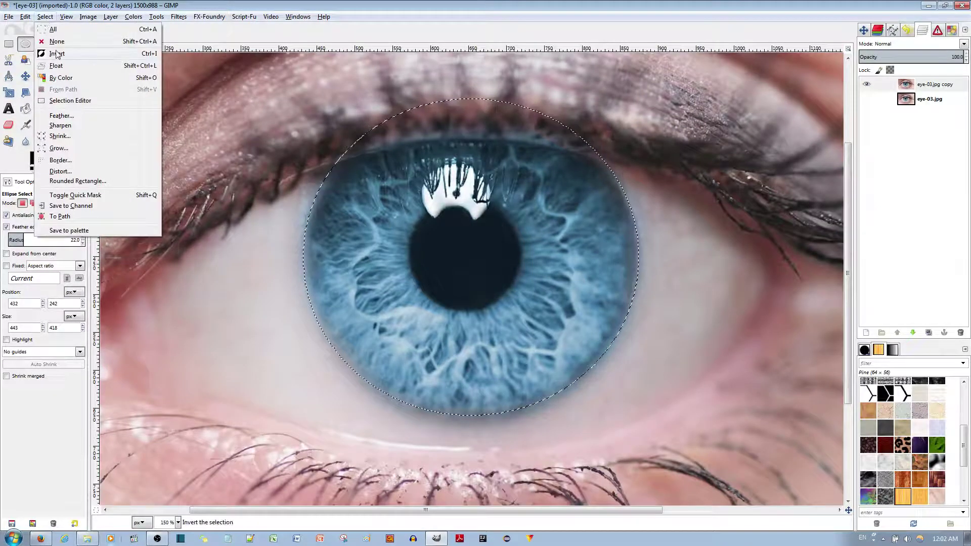
key("Escape")
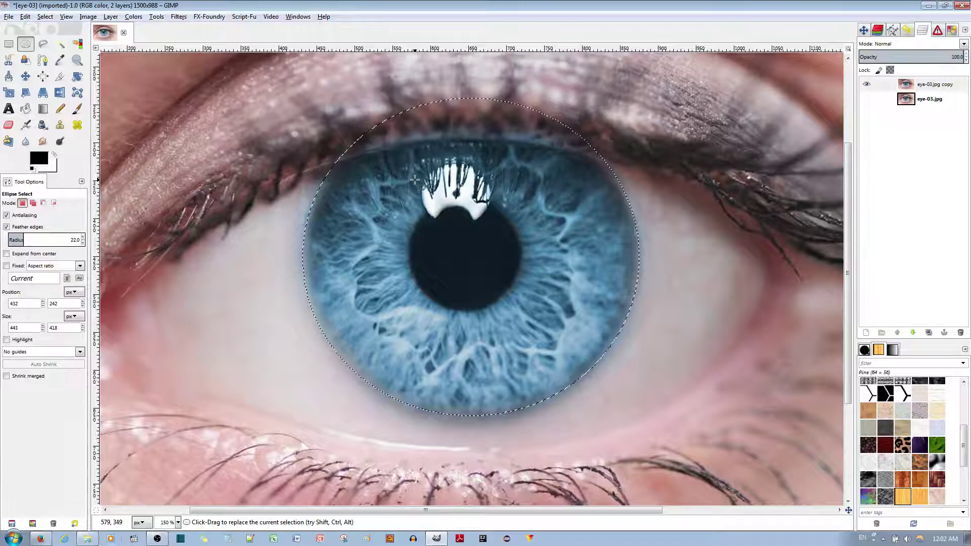
key("ctrl+i")
key("Delete")
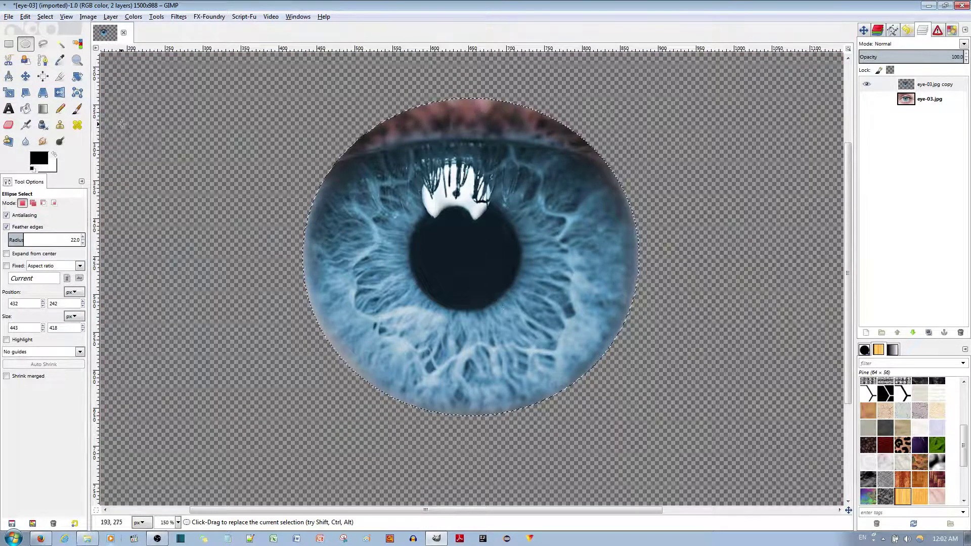
Pick the Eraser tool and zoom in on the edge of the iris cut-out.
left_click(12, 129)
scroll(684, 260, "up", 1, "ctrl")
scroll(684, 260, "up", 4, "ctrl")
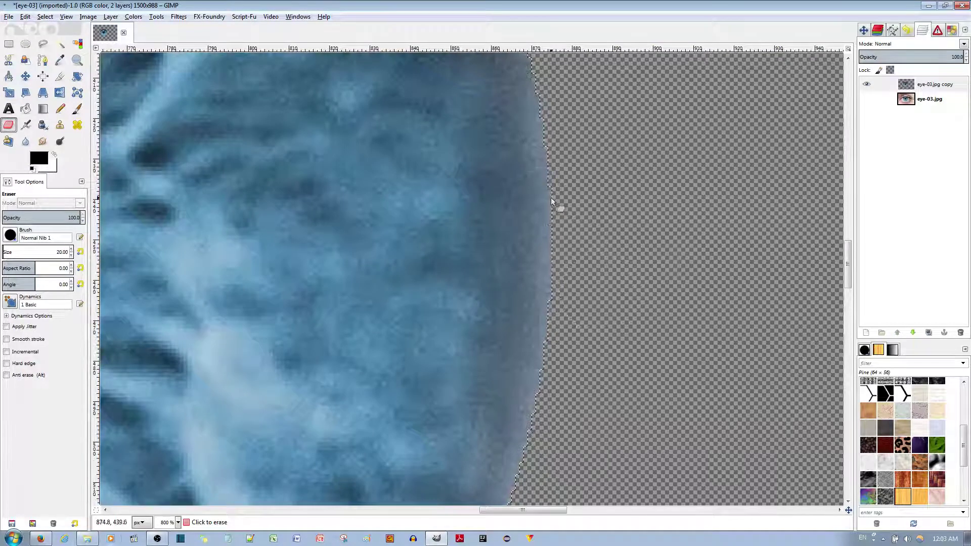
scroll(574, 224, "up", 3, "ctrl")
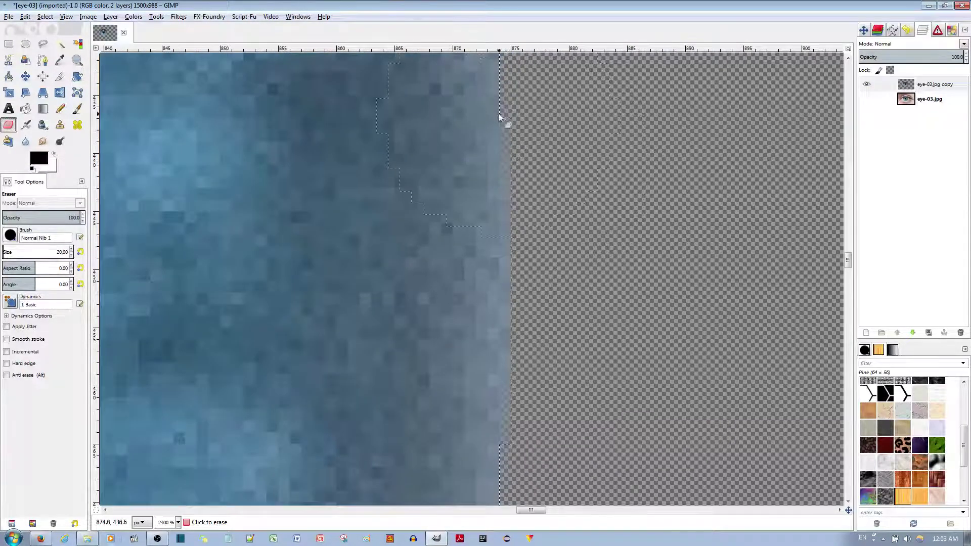
scroll(507, 151, "down", 7, "ctrl")
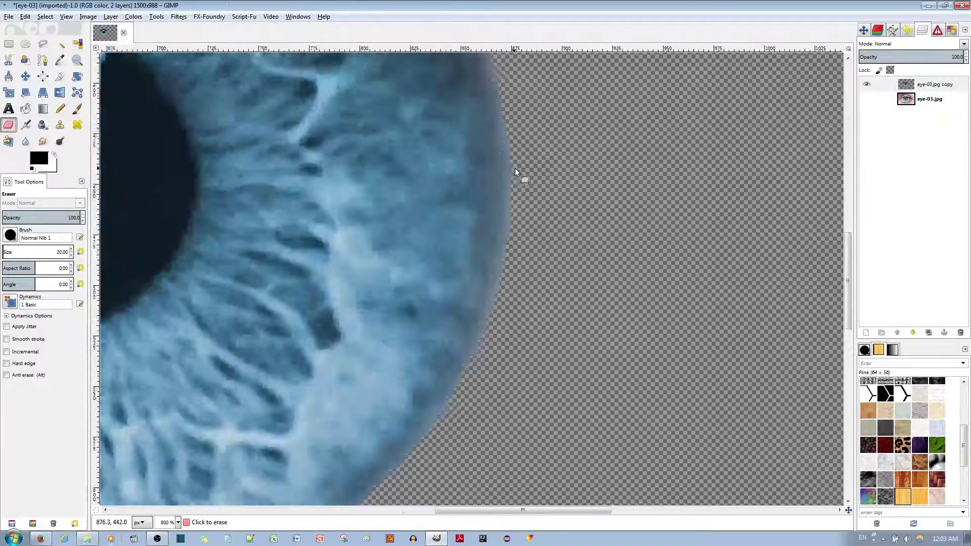
scroll(515, 169, "down", 2, "ctrl")
scroll(420, 206, "up", 2, "ctrl")
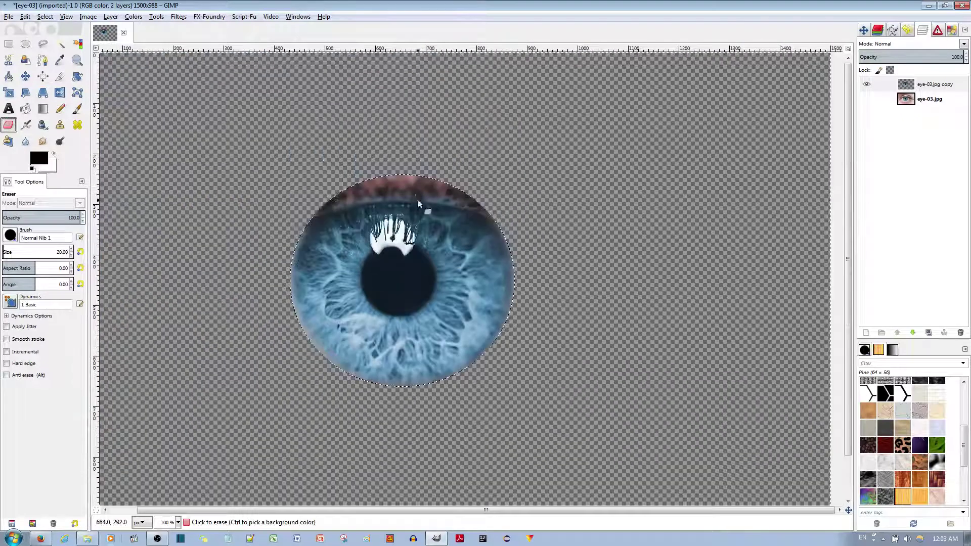
Set the Eraser to the soft 2. Hardness 050 brush at size 97.
left_click(156, 9)
scroll(305, 117, "down", 3)
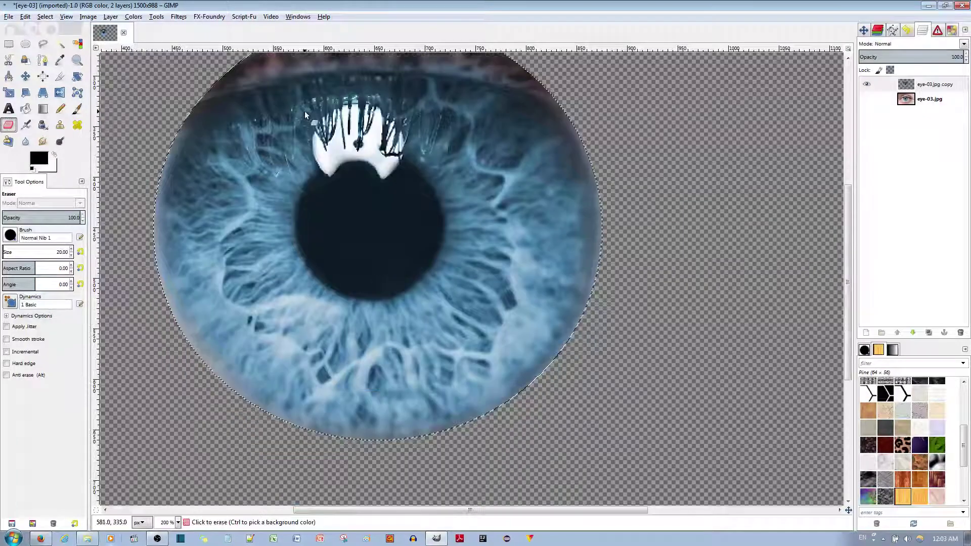
scroll(341, 122, "up", 2)
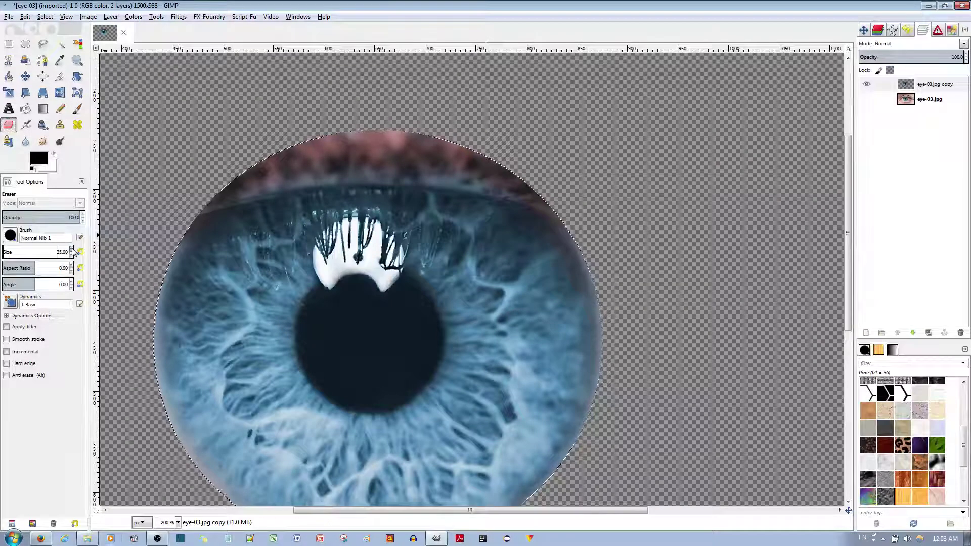
scroll(72, 253, "up", 10)
scroll(72, 253, "up", 10)
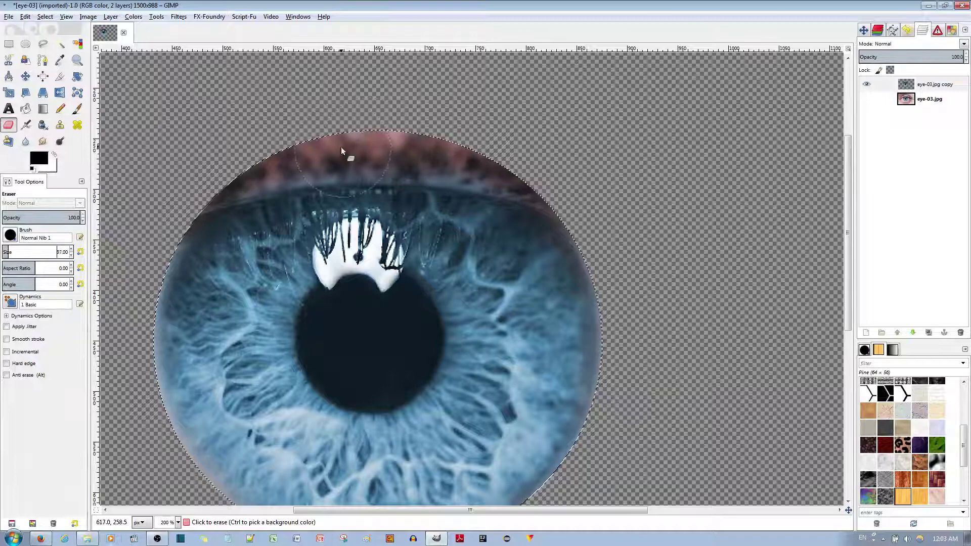
left_click(10, 235)
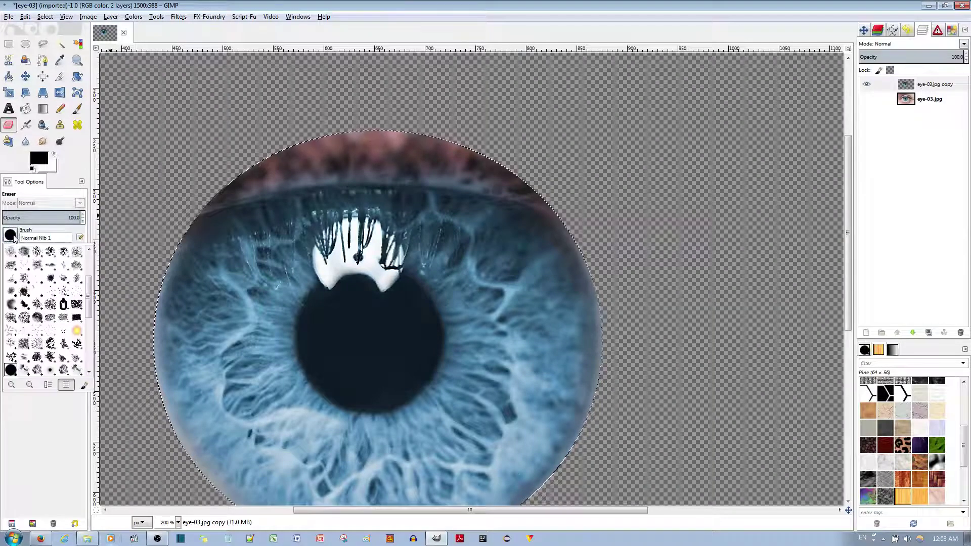
scroll(88, 269, "down", 2)
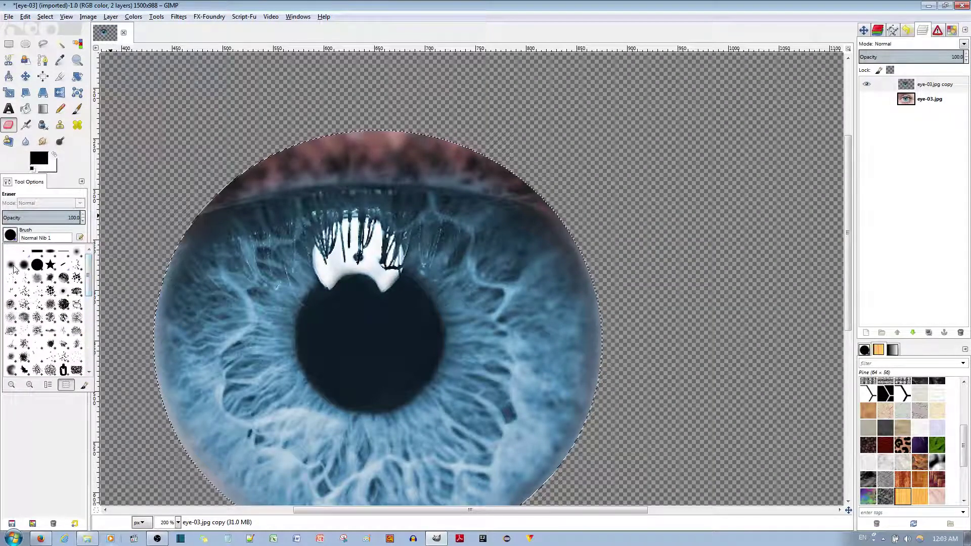
left_click(13, 269)
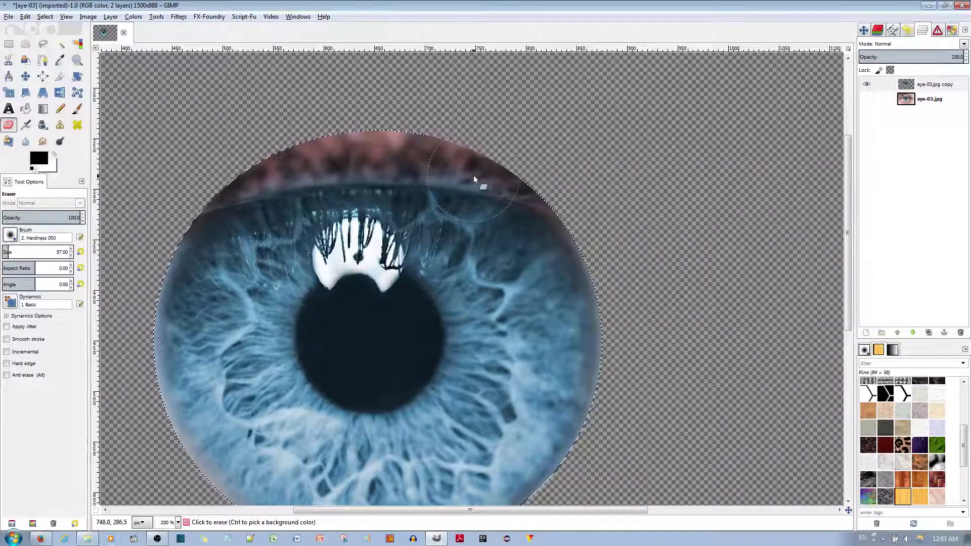
Remove the selection and erase the reddish and dark eyelid fringe along the iris top.
left_click(492, 143)
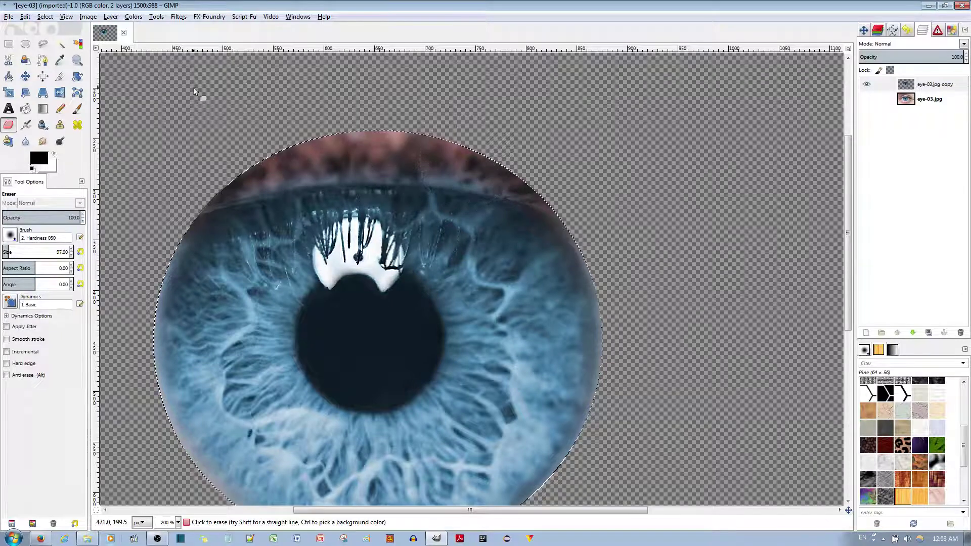
left_click(45, 16)
left_click(54, 40)
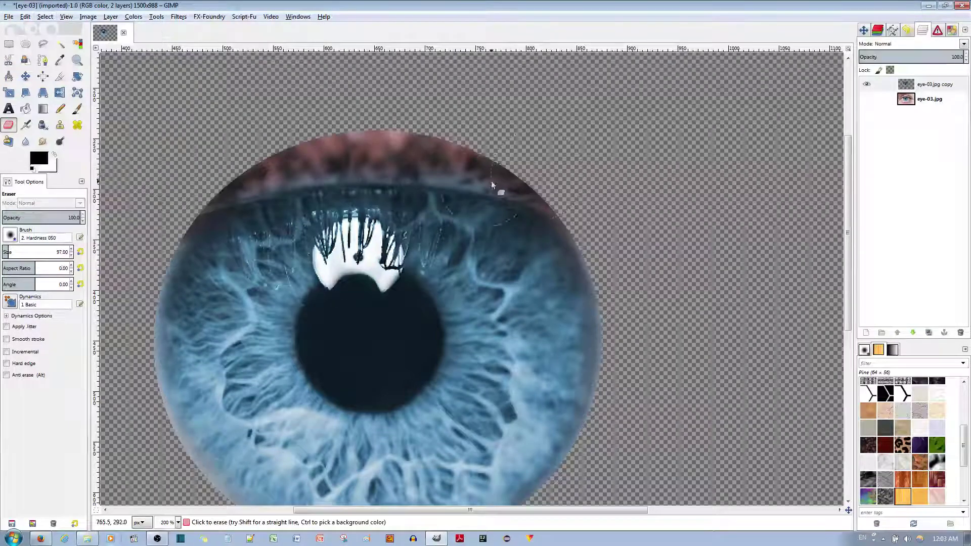
mouse_move(542, 156)
left_mouse_down()
mouse_move(336, 132)
mouse_move(240, 139)
mouse_move(206, 157)
left_mouse_up()
mouse_move(581, 183)
left_mouse_down()
mouse_move(470, 154)
mouse_move(363, 147)
mouse_move(389, 153)
mouse_move(237, 154)
mouse_move(184, 180)
mouse_move(250, 151)
mouse_move(474, 149)
left_mouse_up()
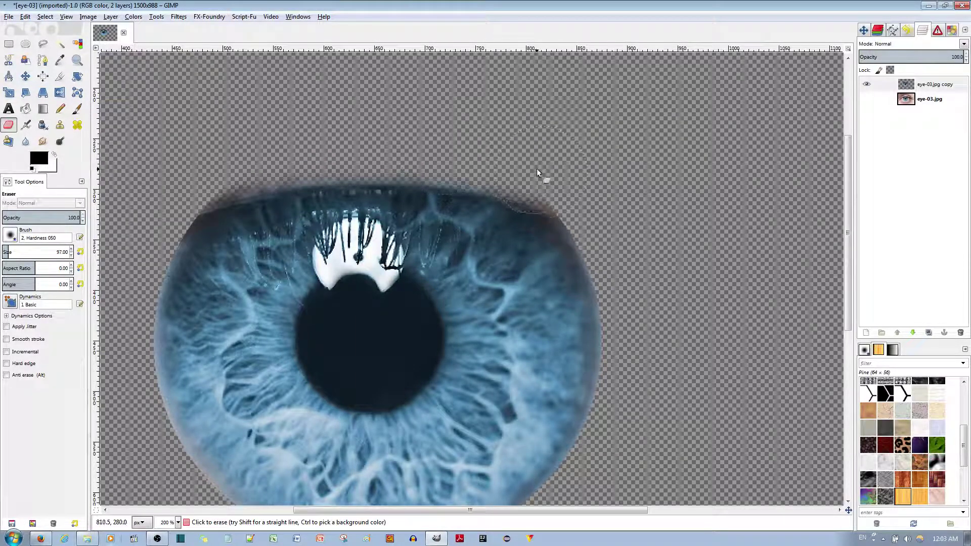
left_click_drag(537, 173, 609, 225)
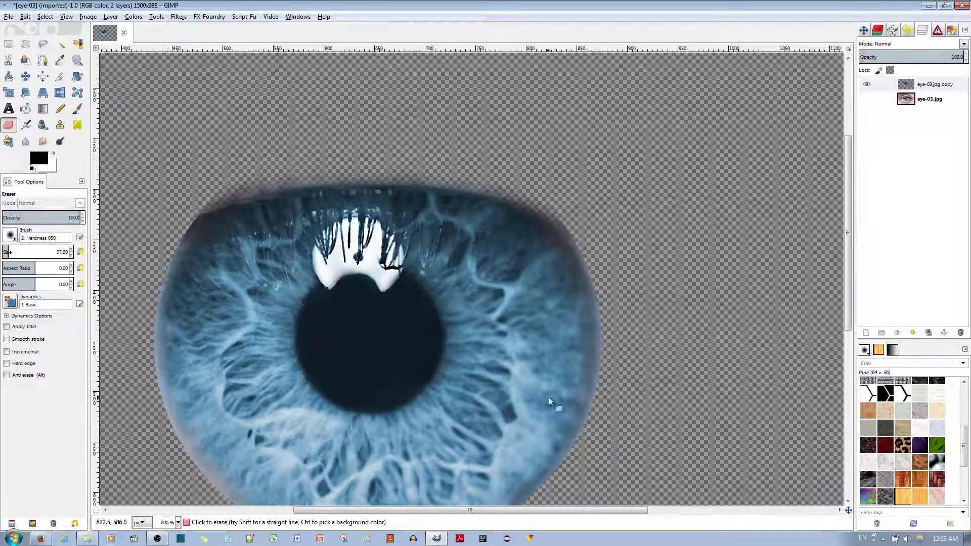
Make the original eye-03.jpg layer visible beneath the trimmed iris cut-out.
scroll(248, 354, "down", 3)
scroll(380, 279, "down", 1)
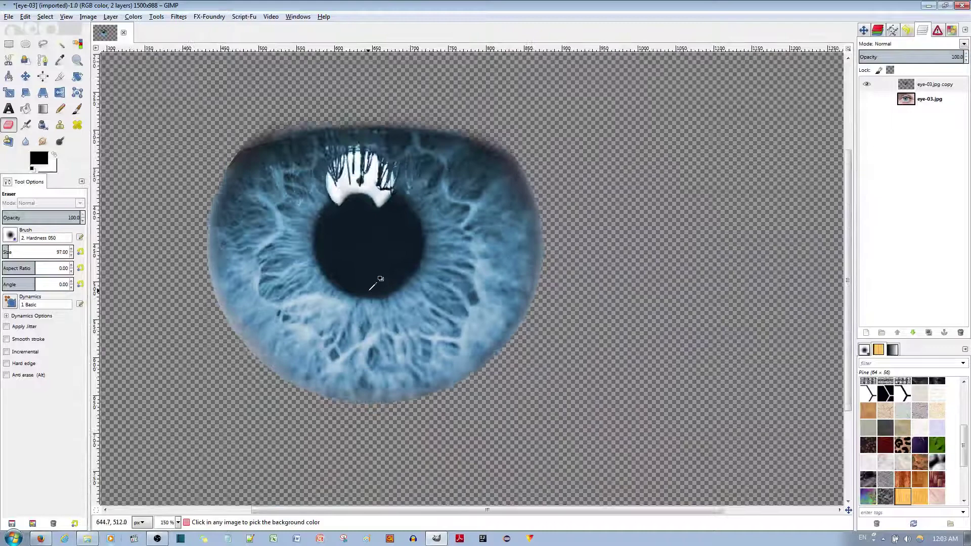
scroll(380, 279, "up", 3)
left_click(866, 99)
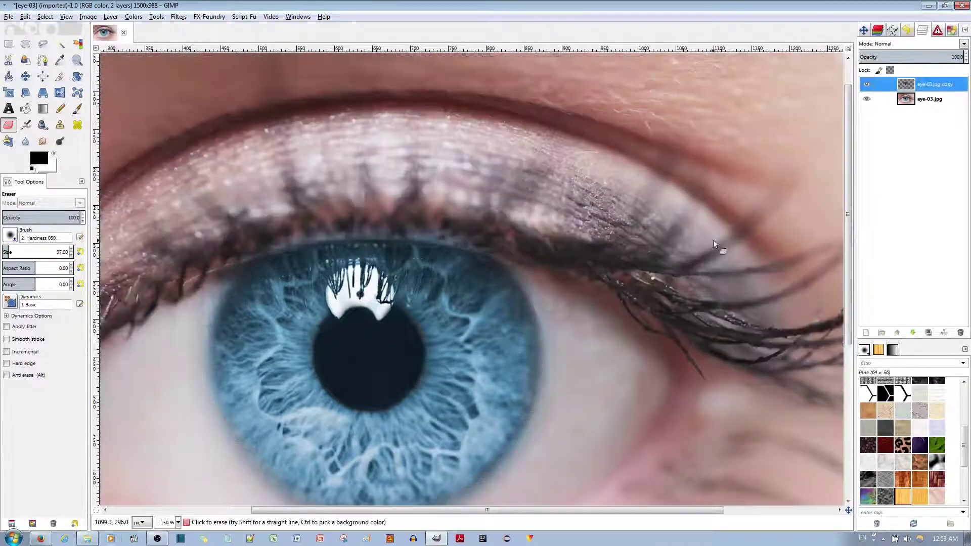
scroll(426, 238, "down", 1)
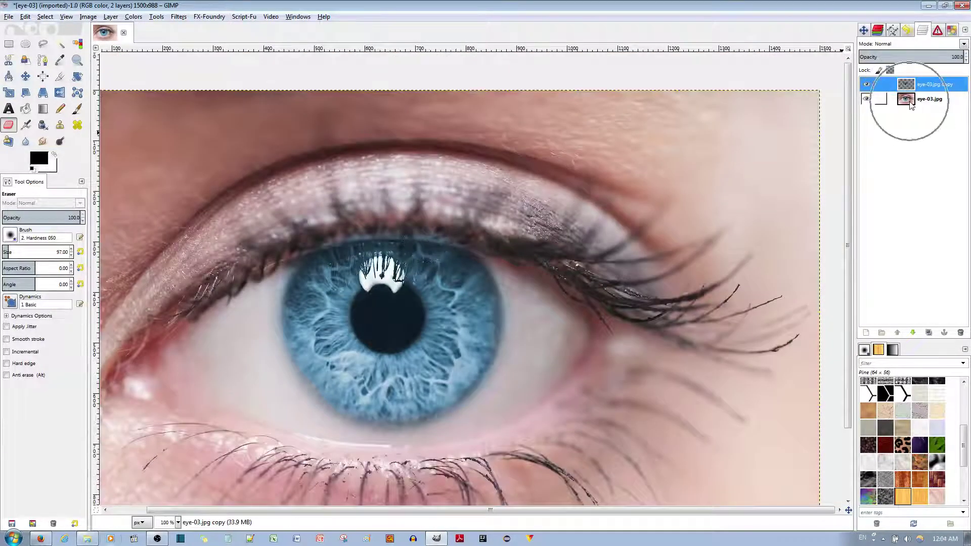
scroll(753, 167, "down", 1)
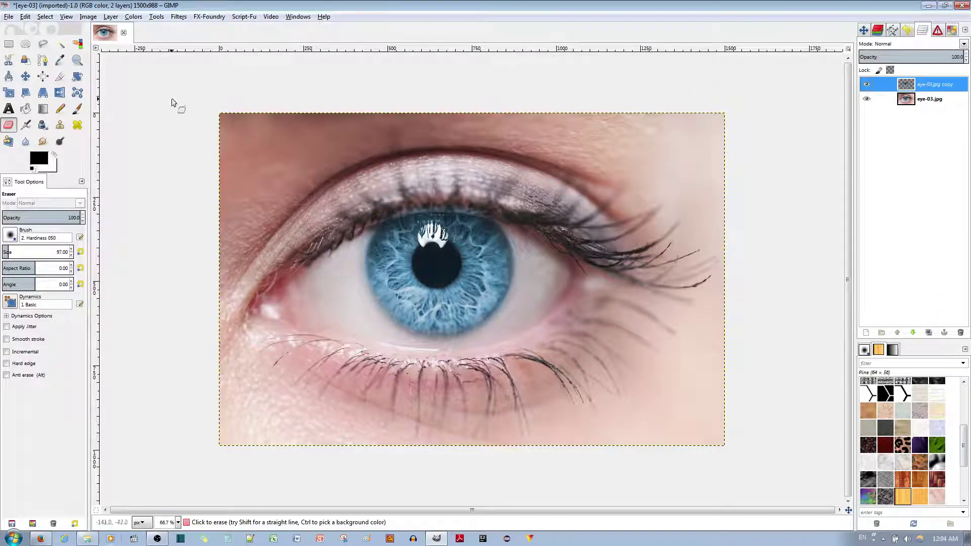
Preview a Colorize tint on the iris layer with hue about 196 and reduced saturation.
left_click(134, 16)
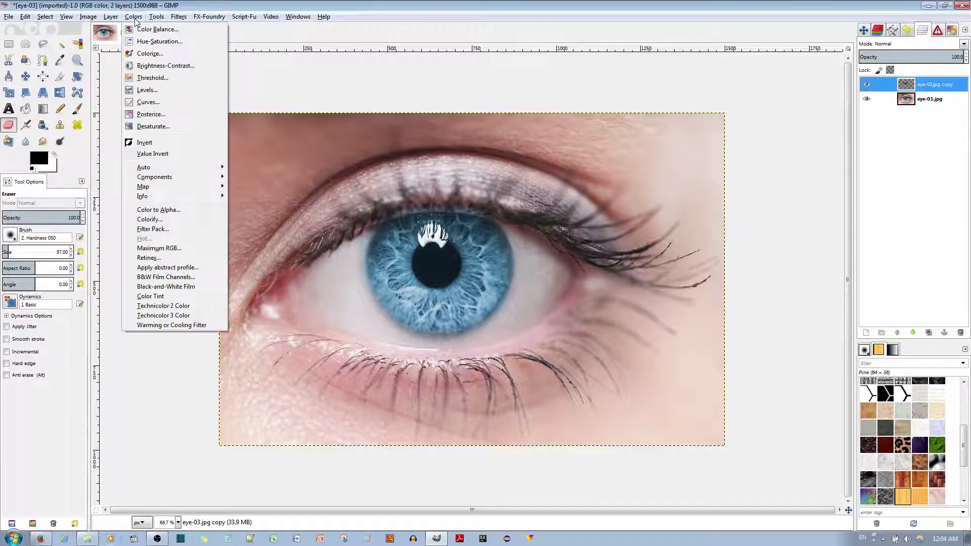
left_click(150, 54)
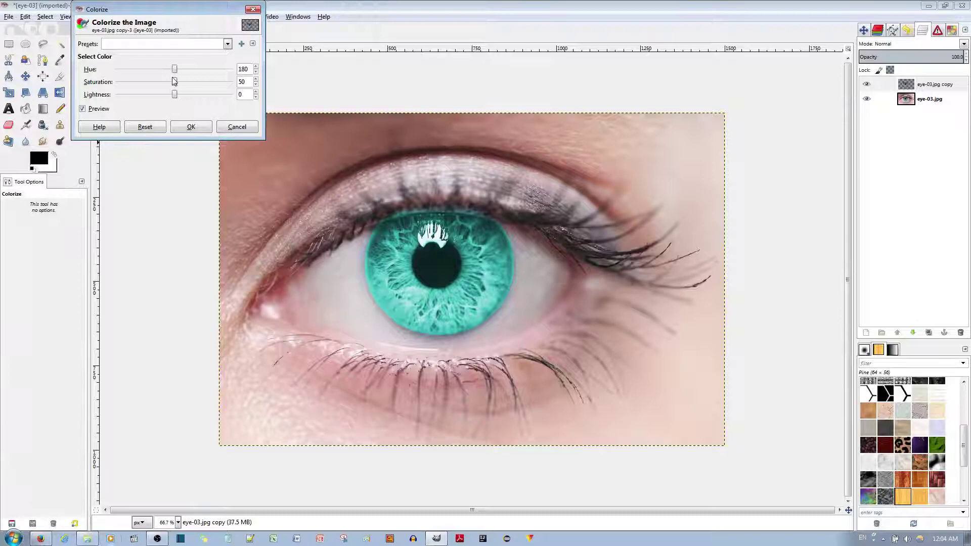
left_click_drag(175, 86, 141, 87)
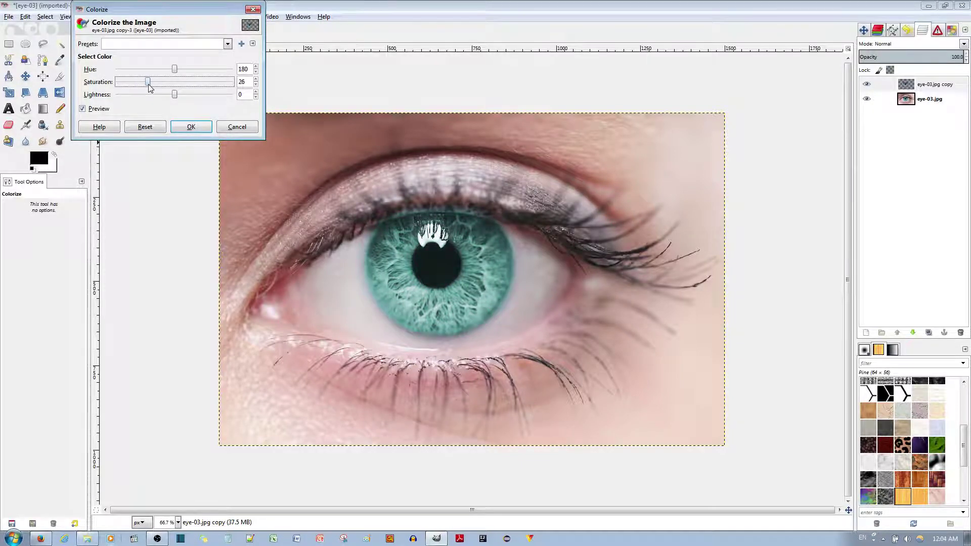
scroll(373, 258, "up", 2)
scroll(374, 255, "up", 2)
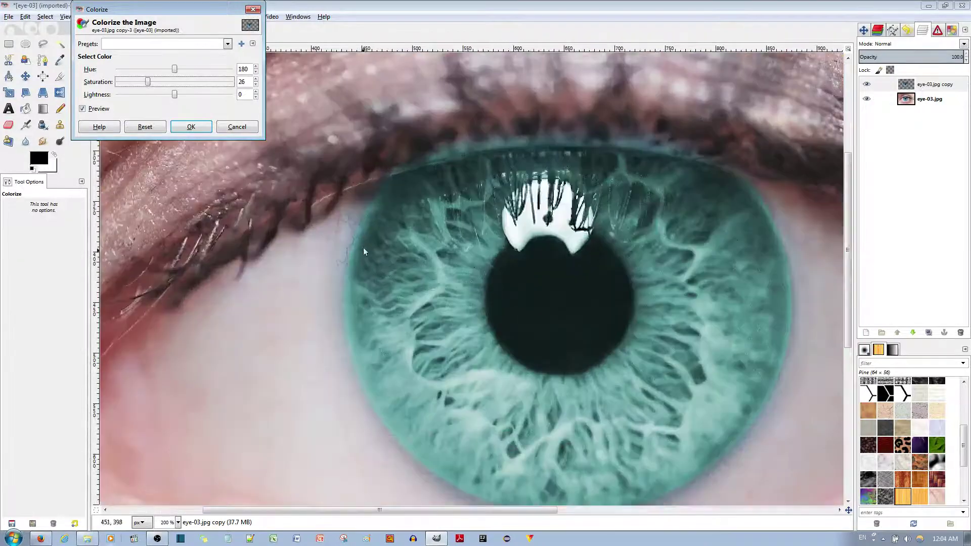
scroll(377, 328, "down", 2)
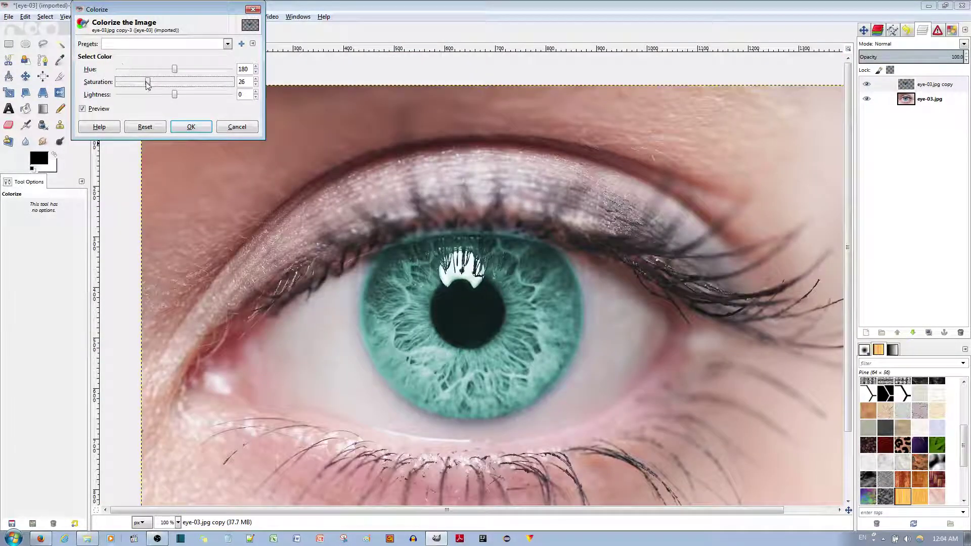
left_click_drag(136, 86, 128, 85)
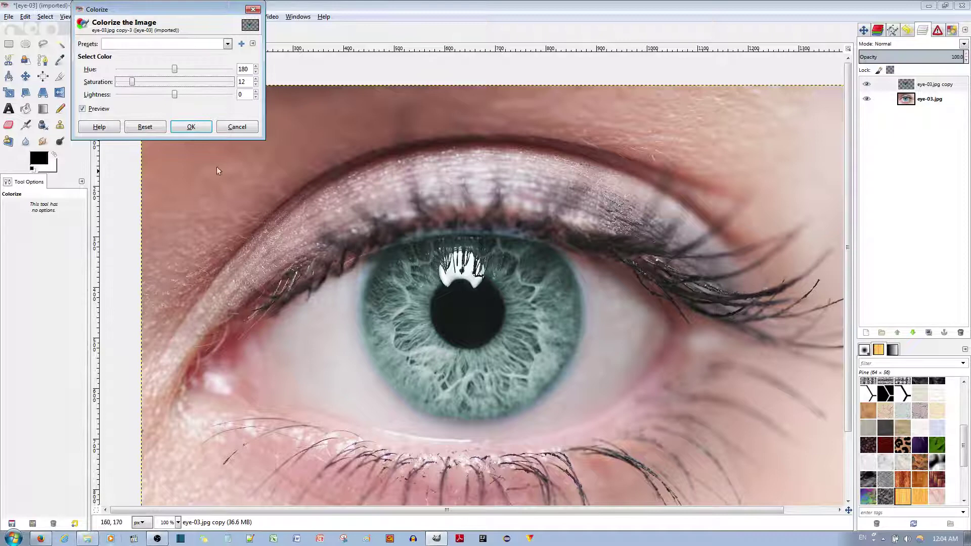
left_click_drag(174, 69, 149, 89)
Raise Colorize saturation to 43 and hue to 242, then apply it.
left_click_drag(154, 83, 175, 103)
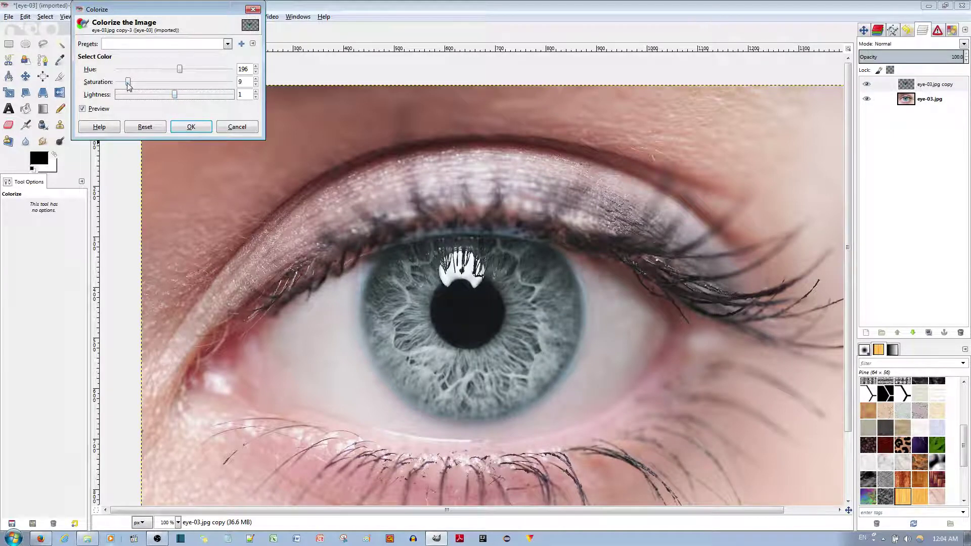
left_click_drag(128, 85, 168, 71)
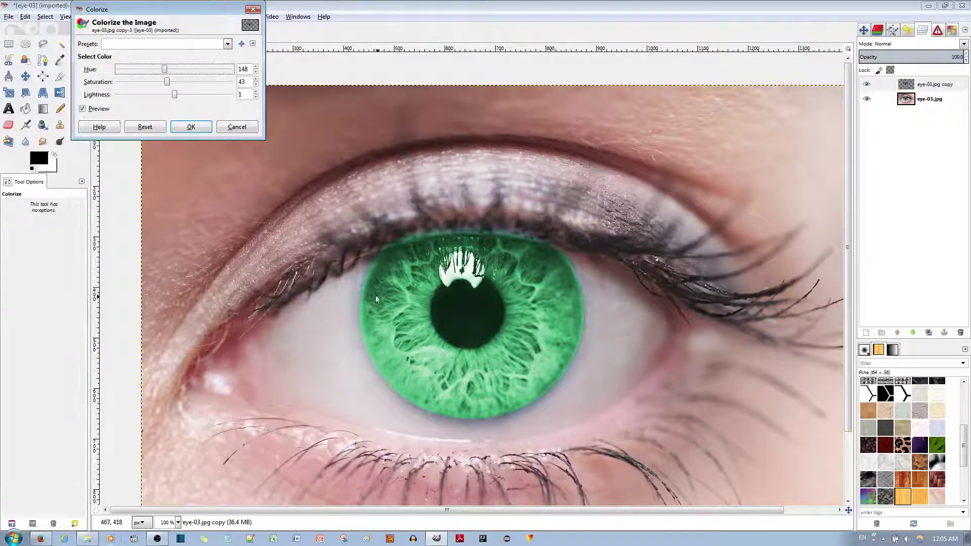
left_click_drag(165, 69, 193, 68)
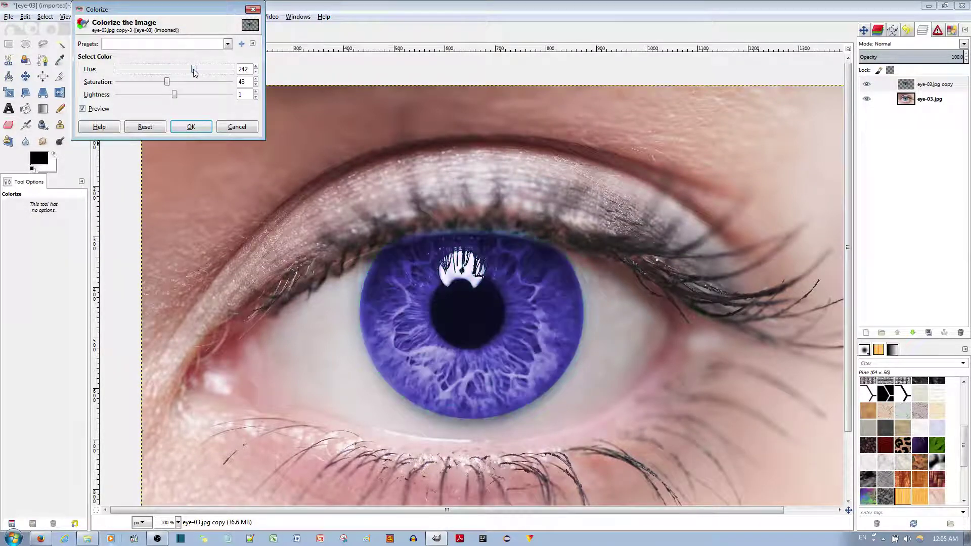
left_click(191, 126)
Hide the eye-03.jpg layer so the violet iris shows alone over transparency.
scroll(514, 256, "down", 2)
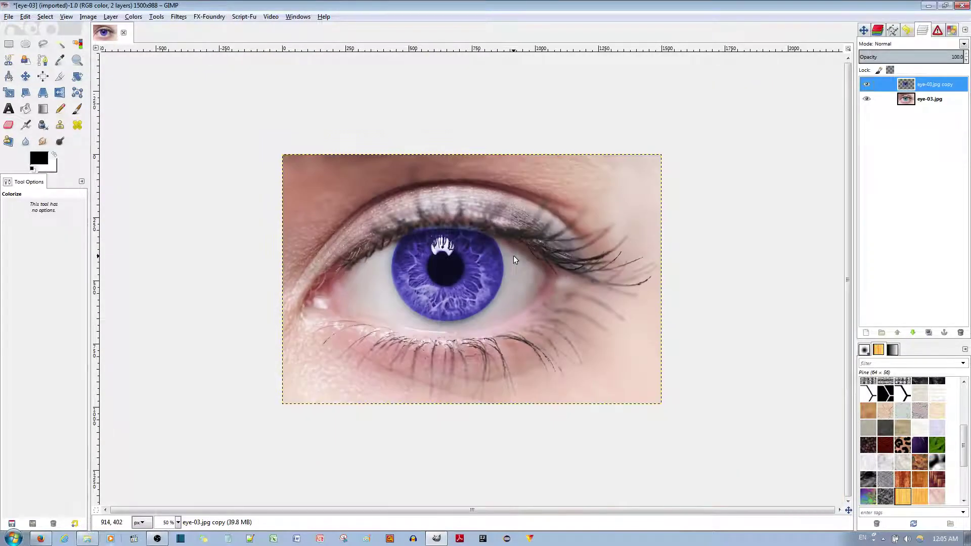
scroll(514, 256, "down", 1)
scroll(475, 314, "down", 1)
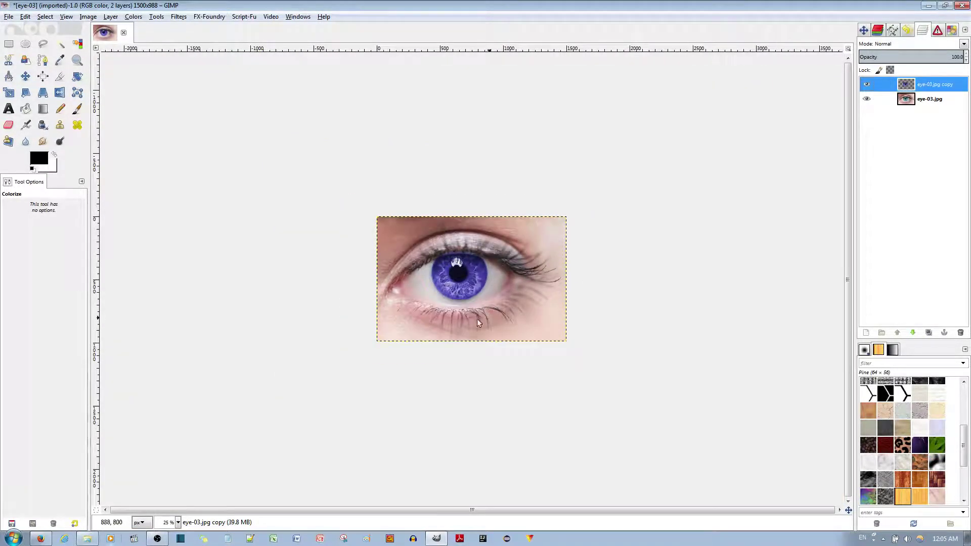
scroll(459, 275, "up", 6)
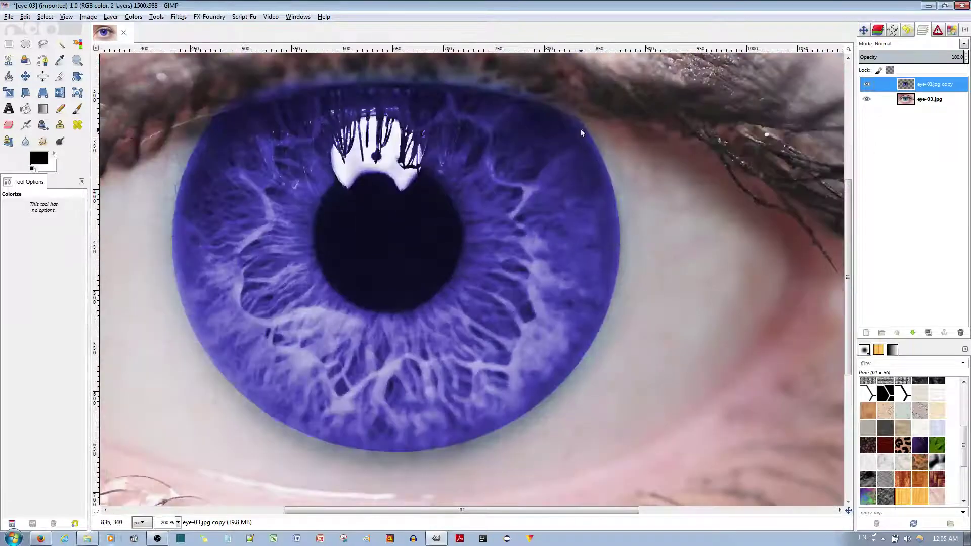
left_click(866, 99)
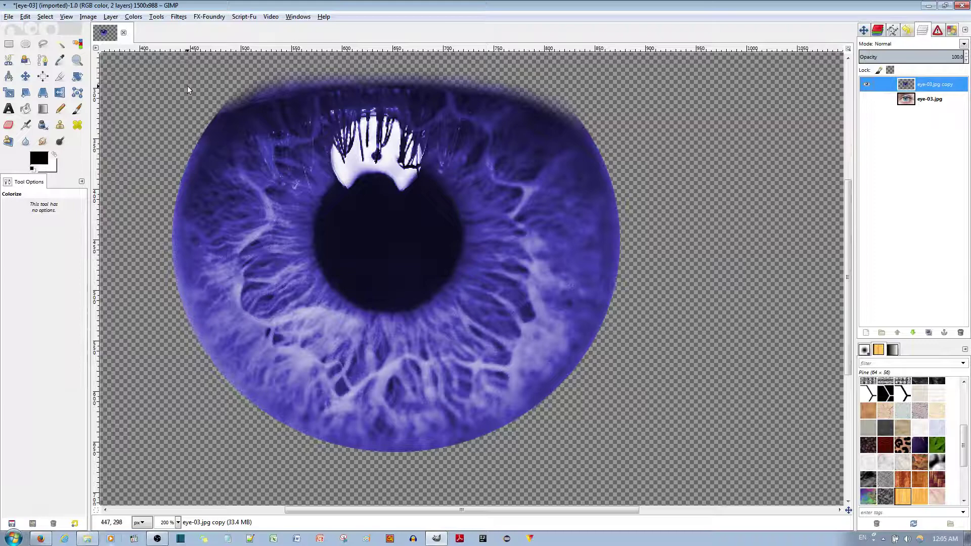
Draw a 50.3-feathered ellipse selection fitted to the iris at 442 × 419 px.
left_click(25, 45)
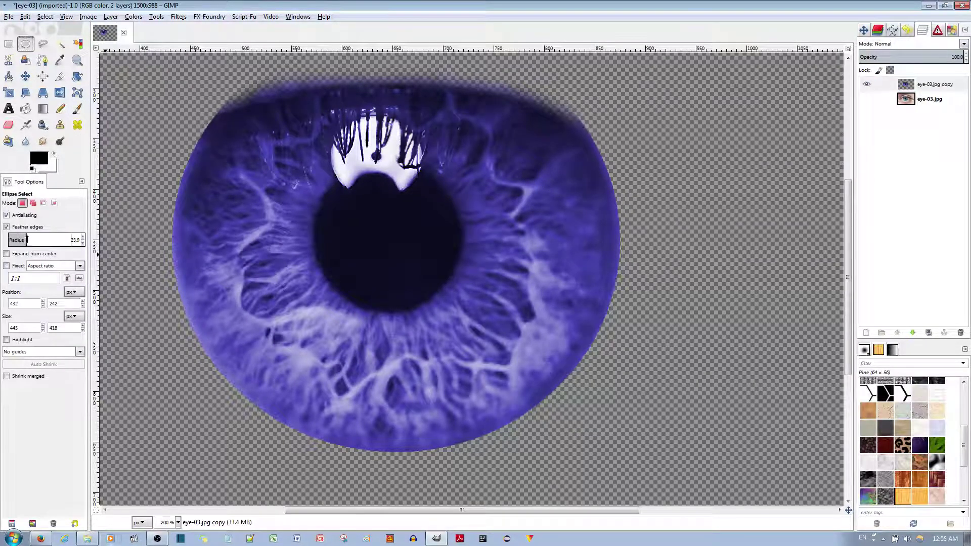
left_click_drag(29, 240, 44, 241)
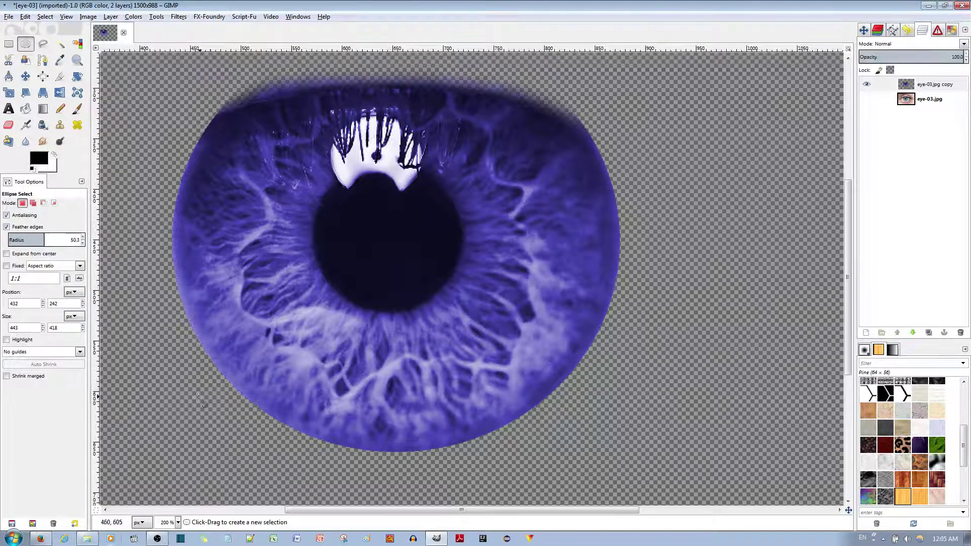
left_click_drag(193, 398, 610, 57)
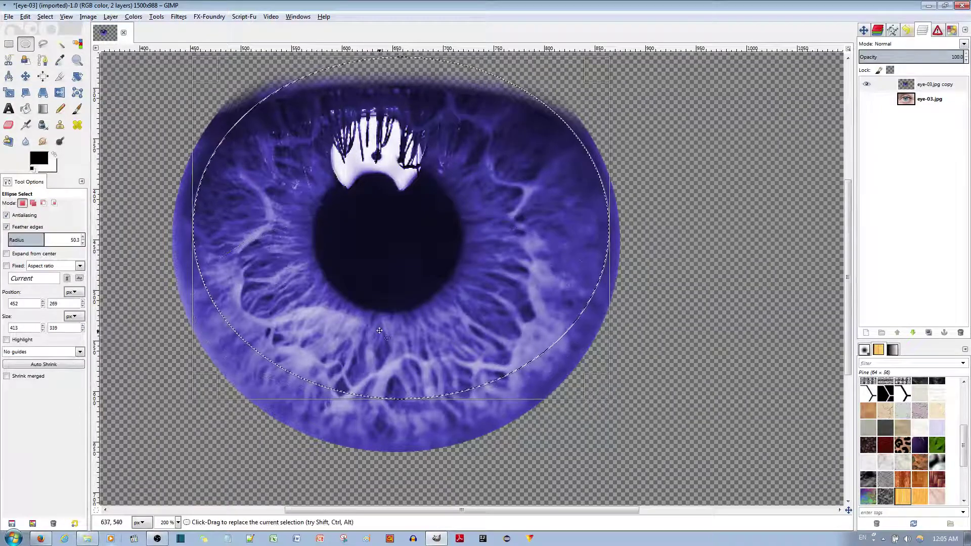
left_click_drag(379, 389, 380, 441)
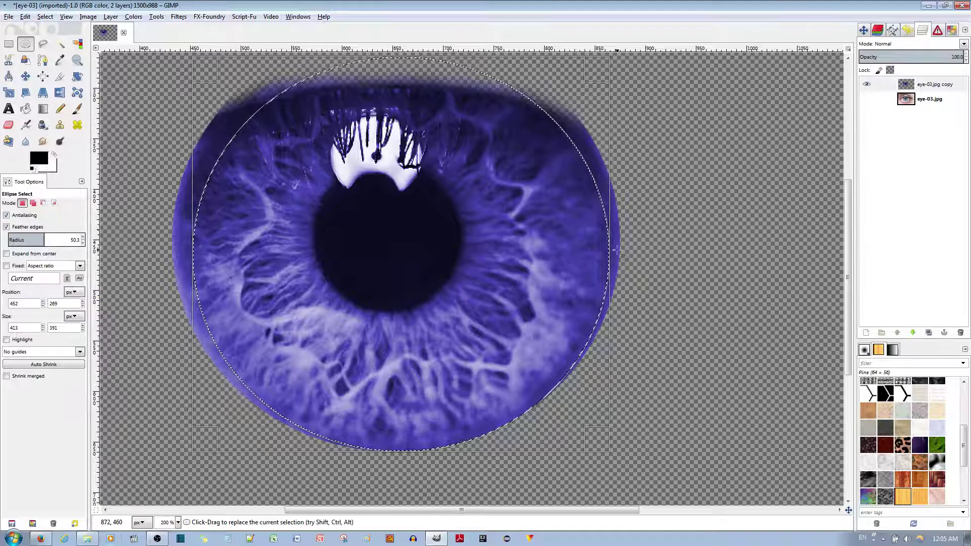
left_click_drag(598, 252, 606, 251)
left_click_drag(208, 239, 186, 233)
scroll(230, 238, "up", 4)
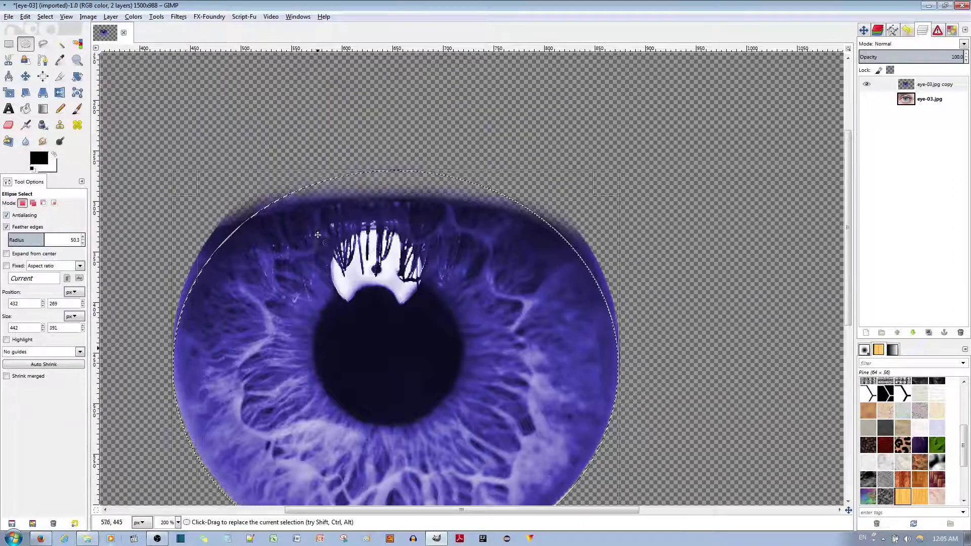
left_click_drag(395, 188, 395, 153)
scroll(399, 203, "down", 4)
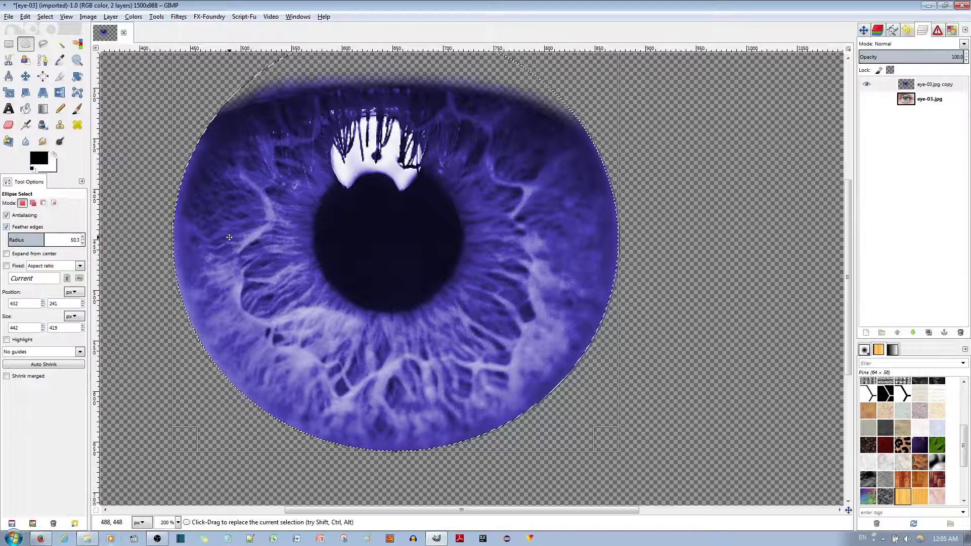
Commit the elliptical iris selection and invert it to cover everything outside the iris.
left_click(273, 246)
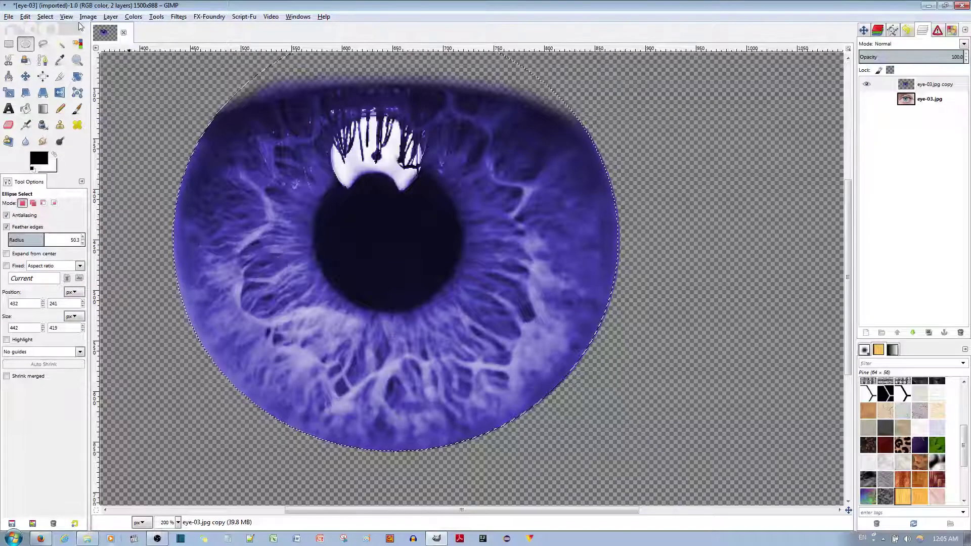
left_click(45, 17)
left_click(58, 54)
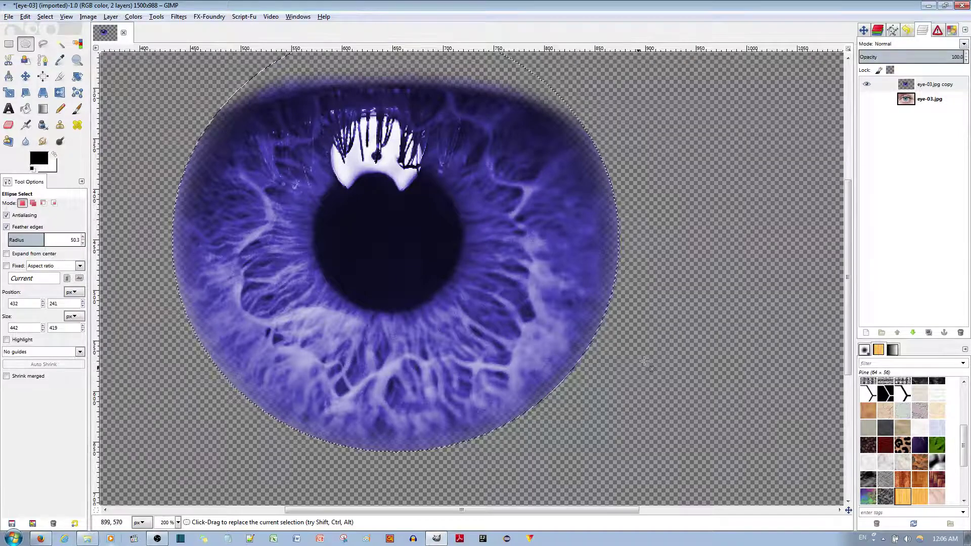
Zoom in to check the feathered rim, then turn the original photo layer back on.
scroll(644, 361, "up", 4)
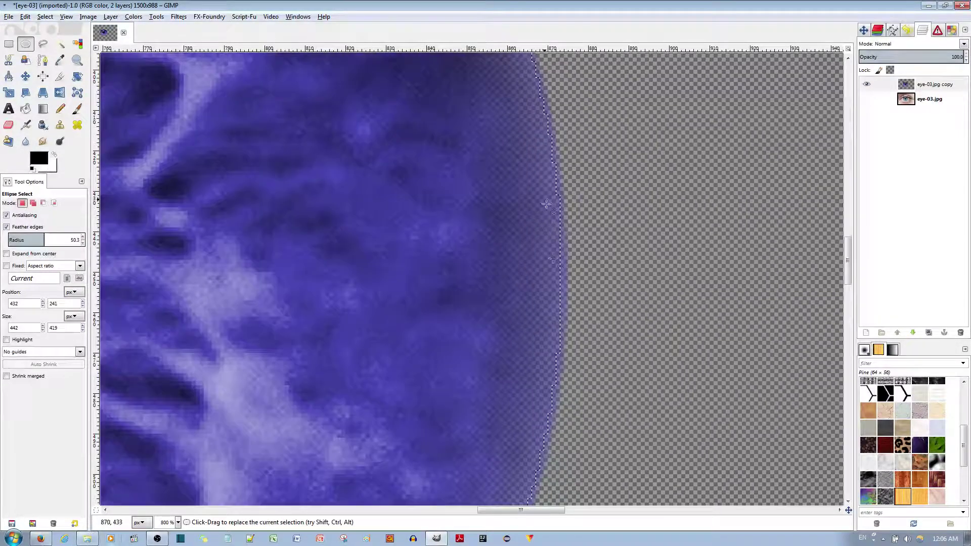
scroll(546, 204, "down", 5)
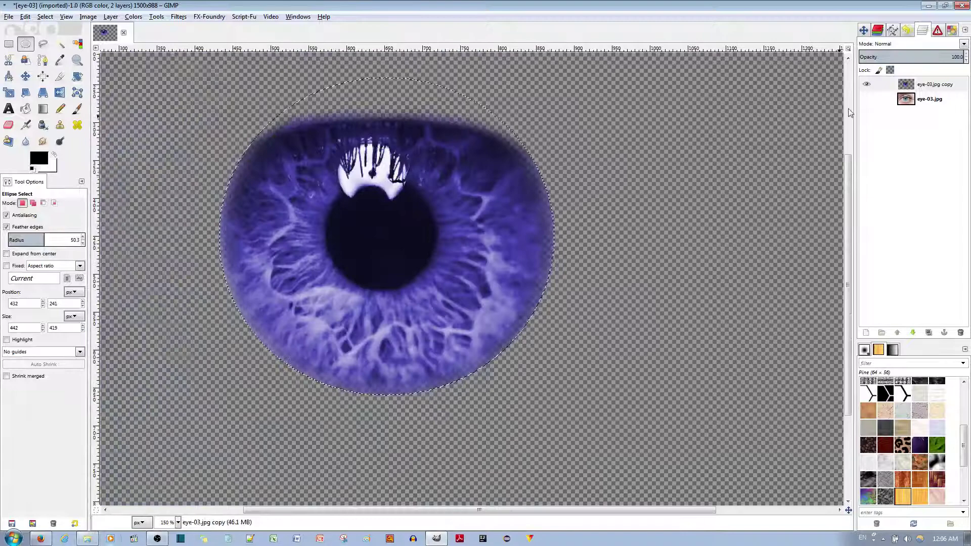
left_click(866, 99)
Toggle the violet iris layer off and on to compare, clear the selection with Select > None, and zoom out.
left_click(867, 84)
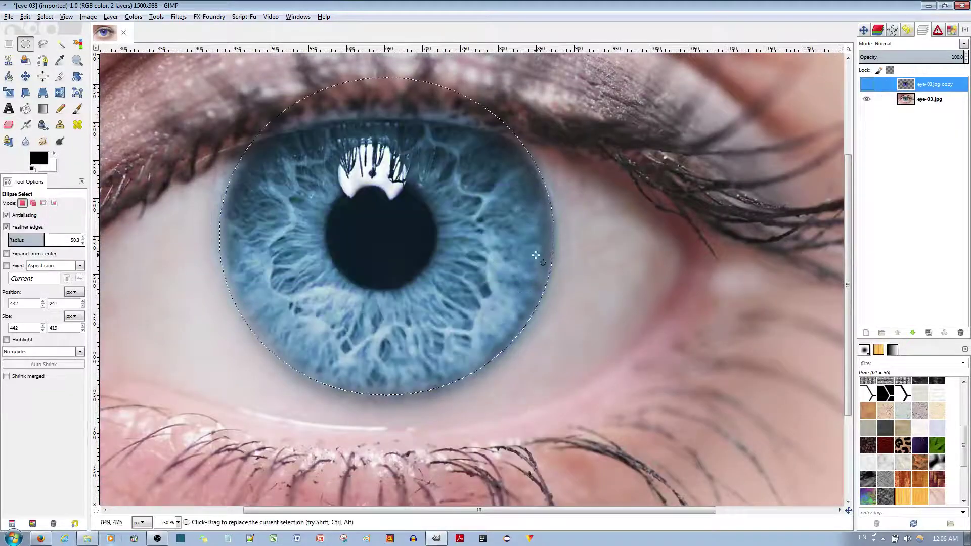
left_click(866, 84)
left_click(45, 16)
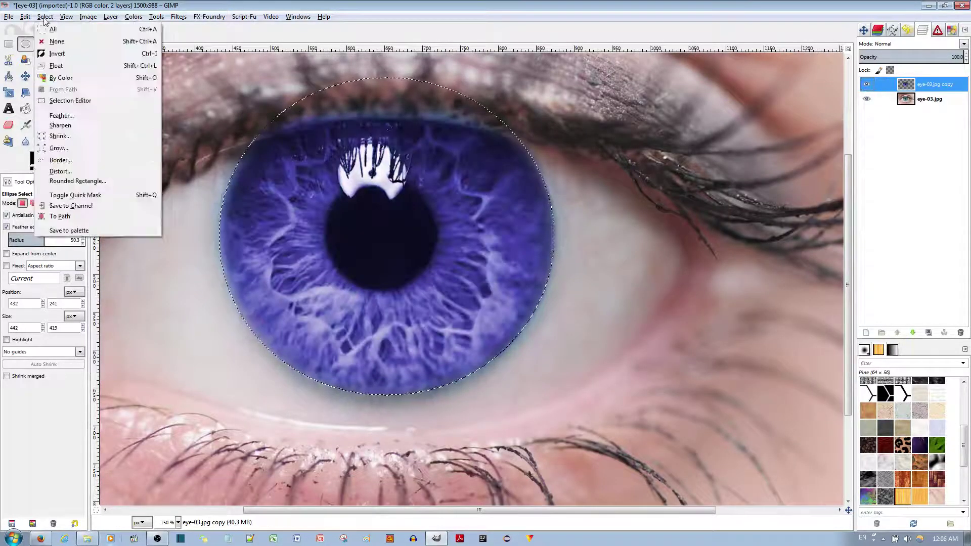
left_click(54, 41)
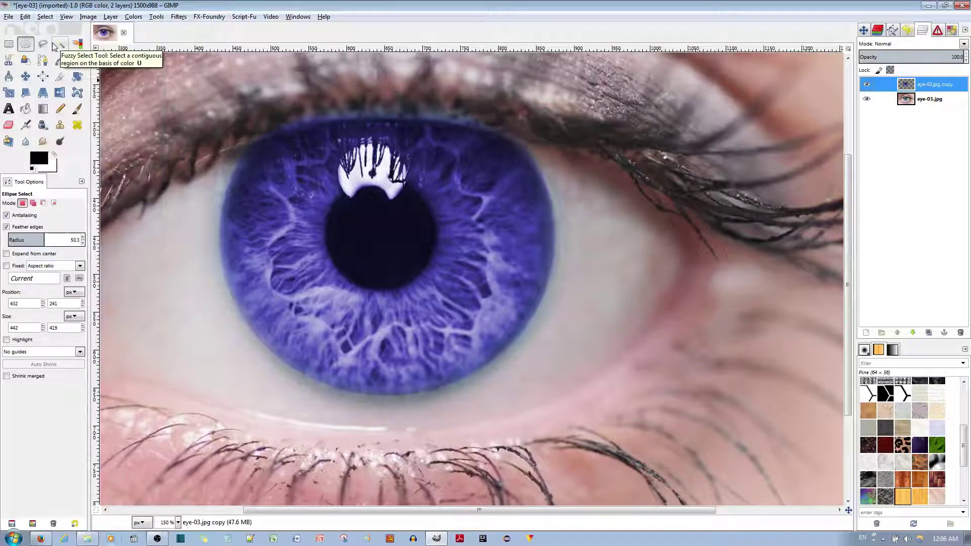
key("minus")
key("minus")
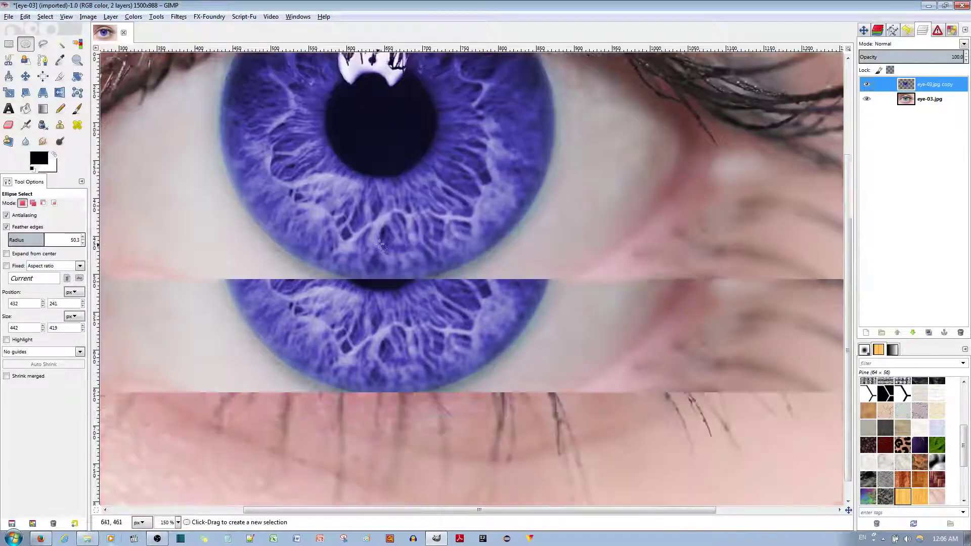